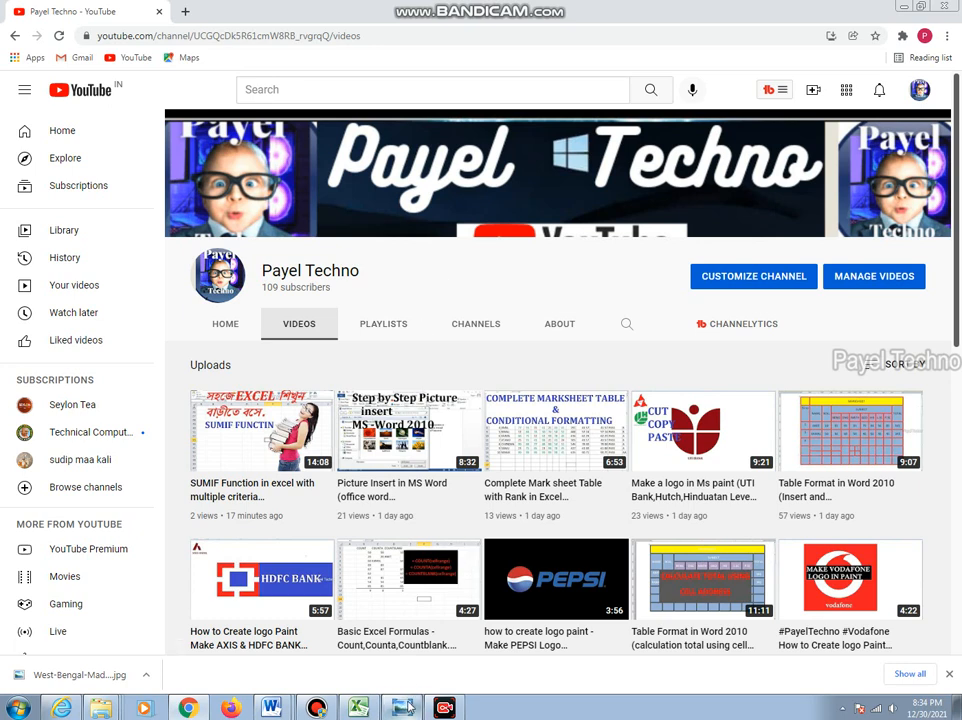
- View the sample mark sheet photo and switch to the marksheet workbook in Excel at cell J6
key(alt+Tab)
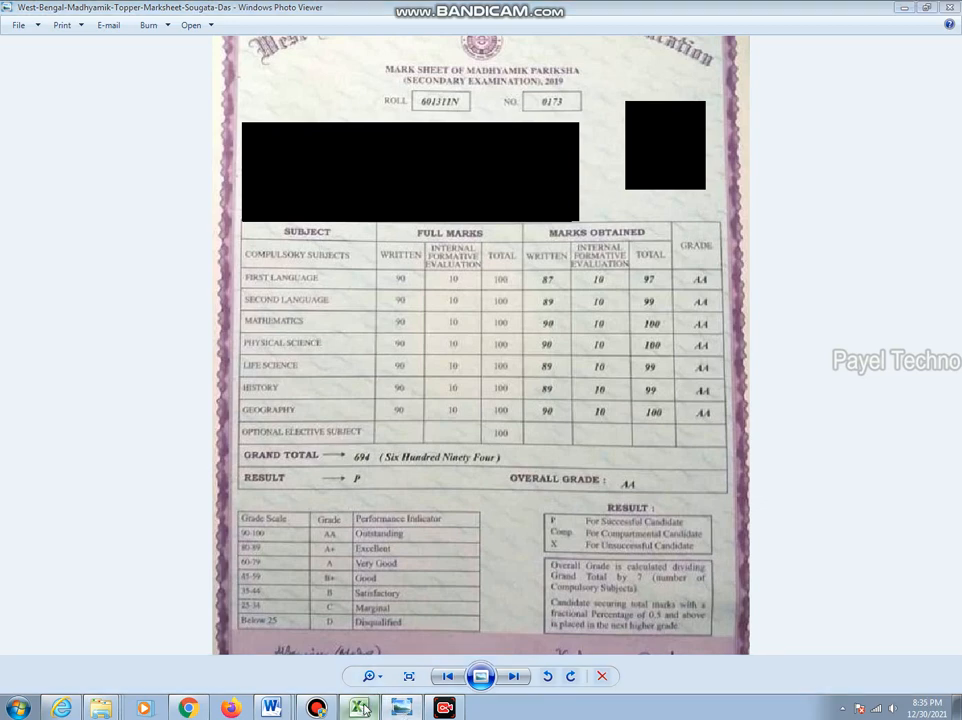
click(358, 708)
click(591, 284)
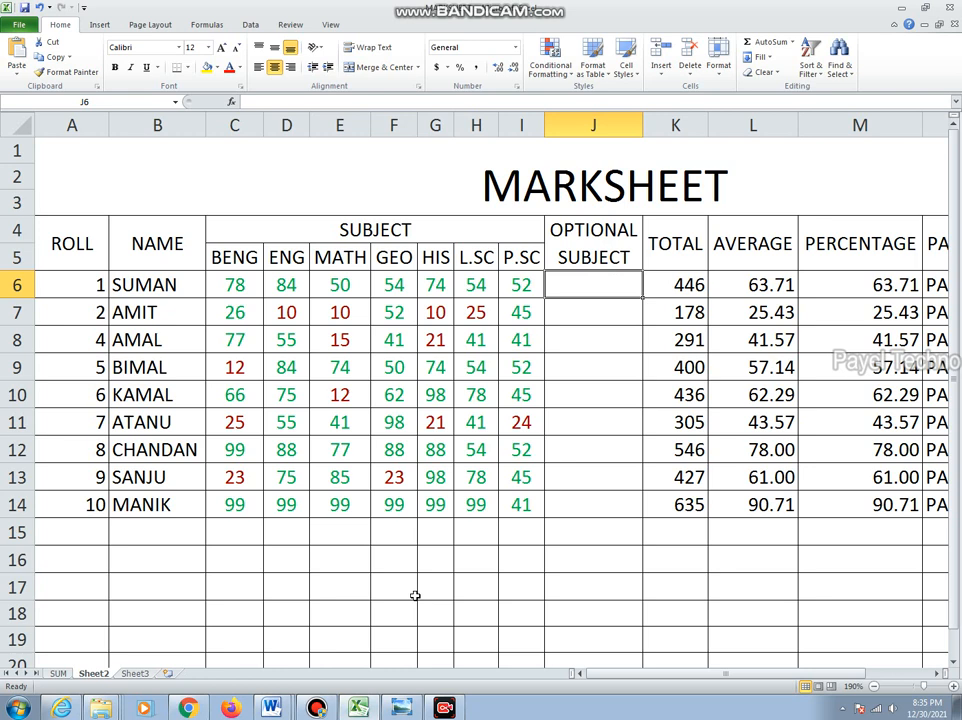
- Enter the note ">50 ABOVE +" in cell E16 and the value 50 in E17 below the table
click(351, 556)
text(>)
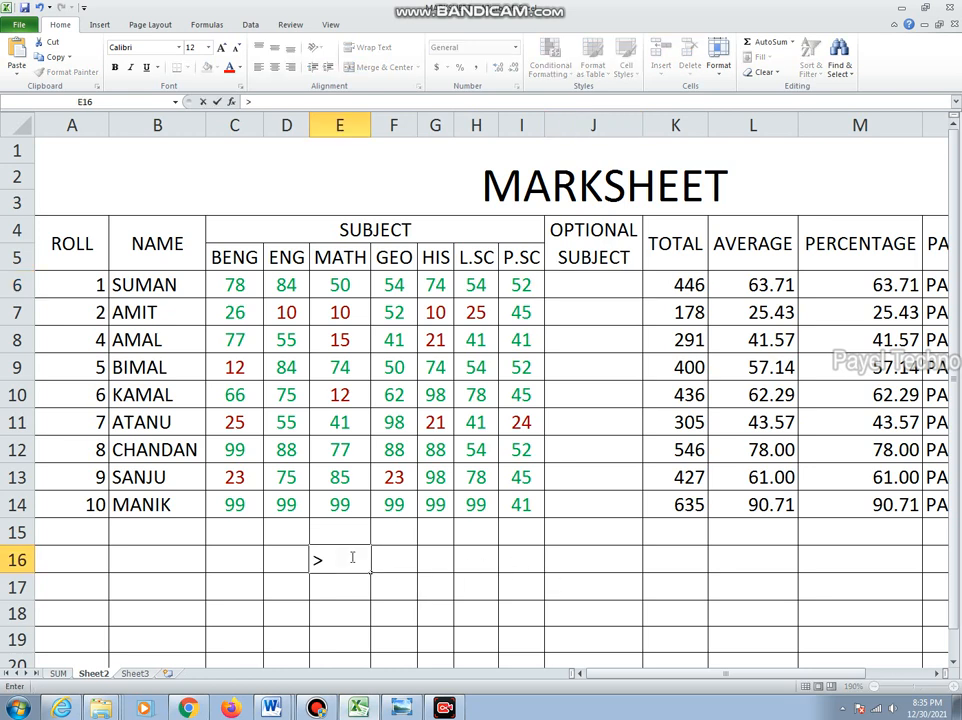
text(50 ABOVE)
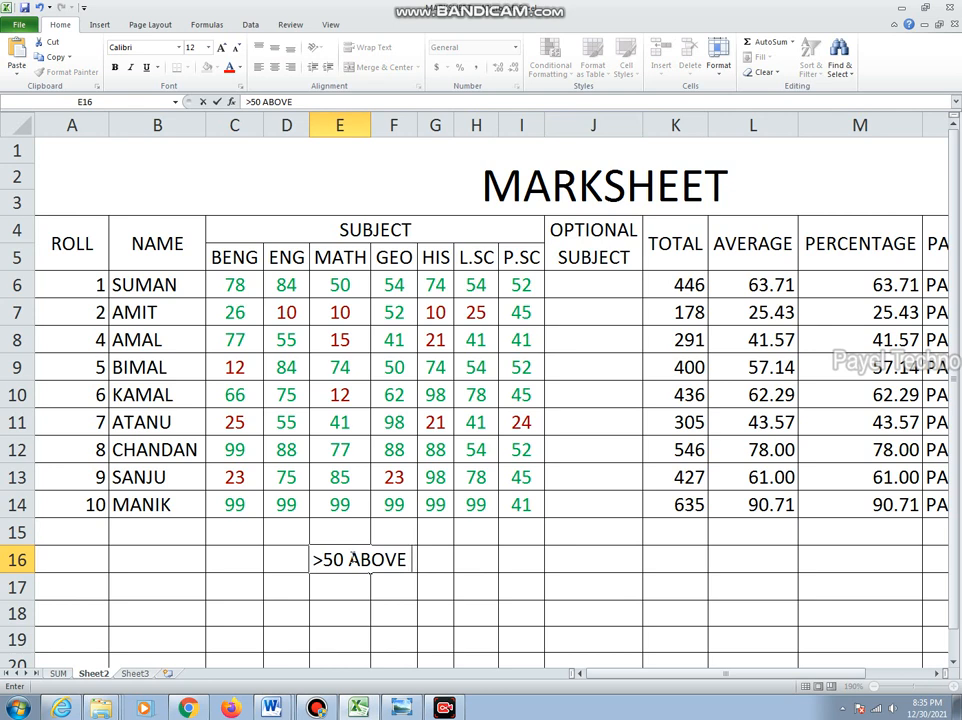
text(+)
key(Return)
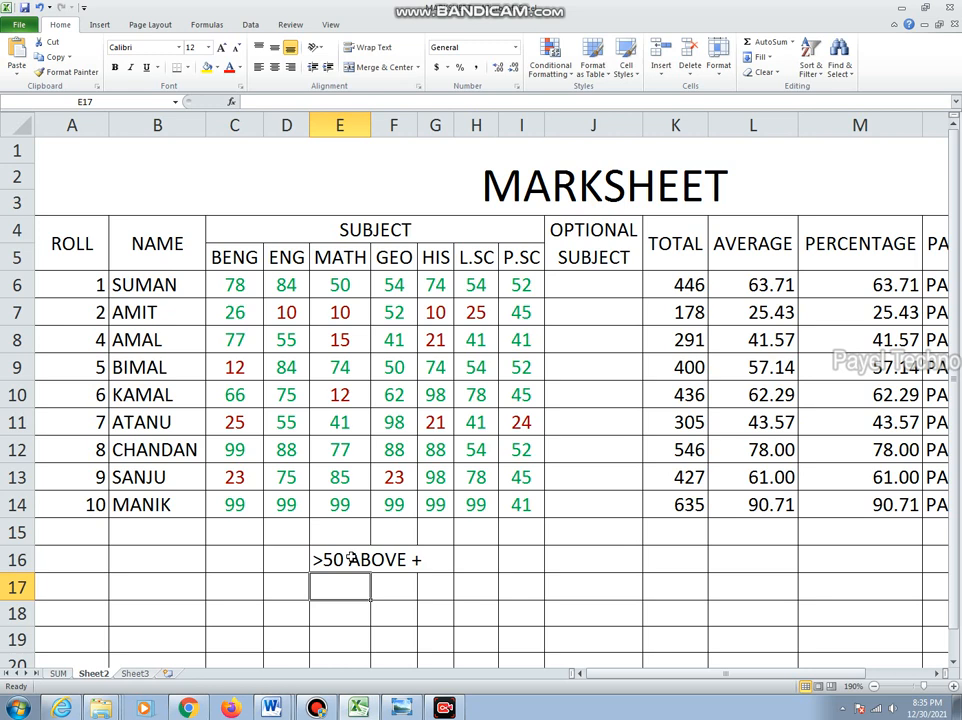
text(50)
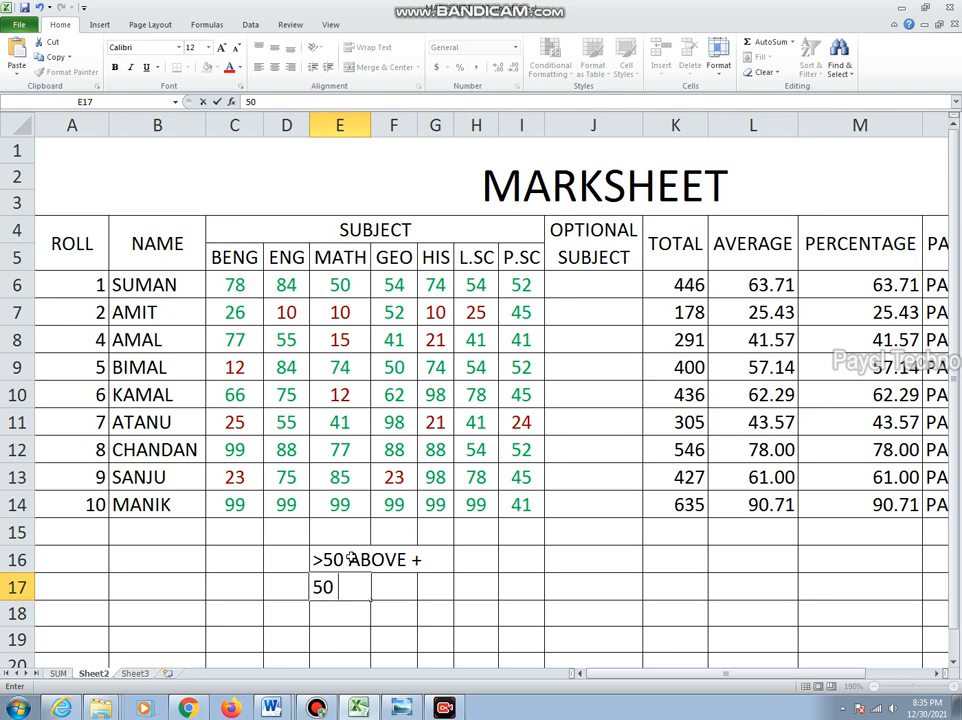
- Enter the optional subject marks 50 in J6 and 51 in J7
click(580, 283)
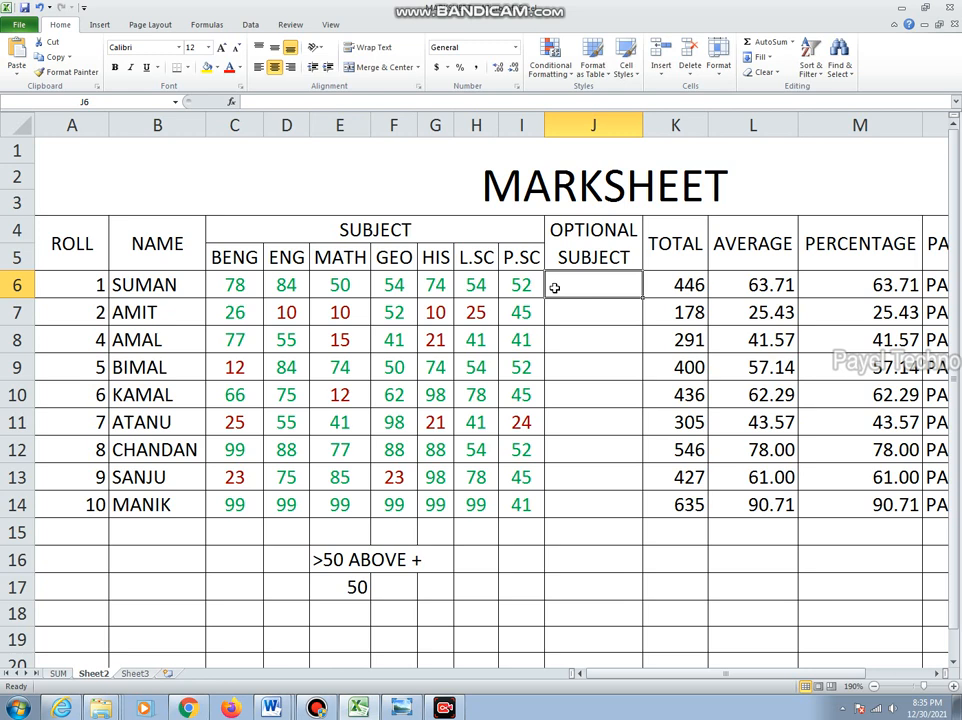
text(50)
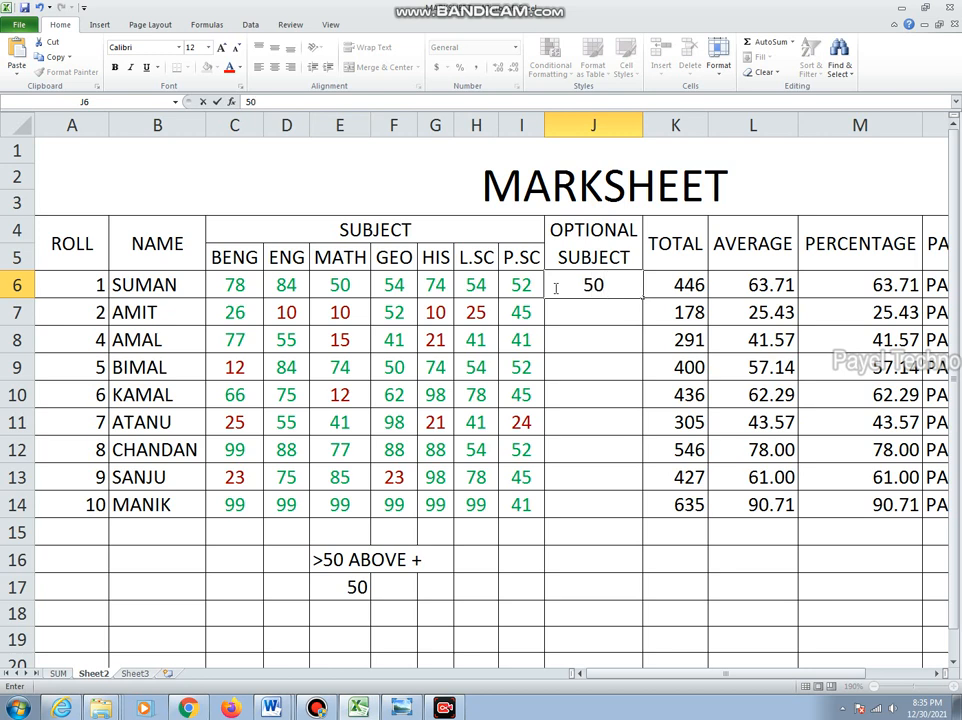
key(Return)
text(51)
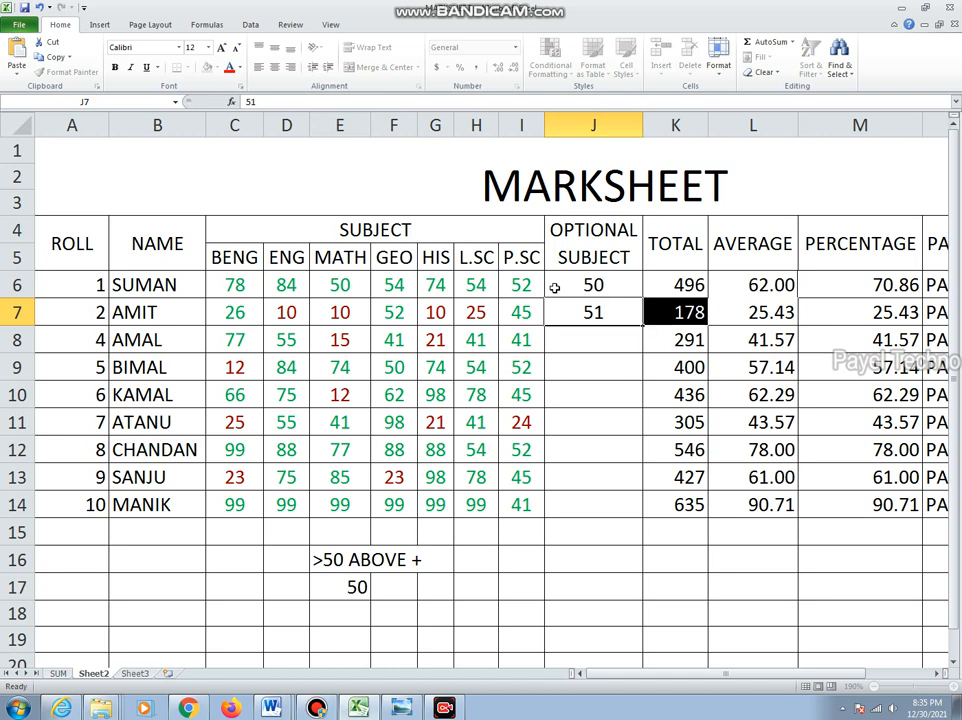
key(Return)
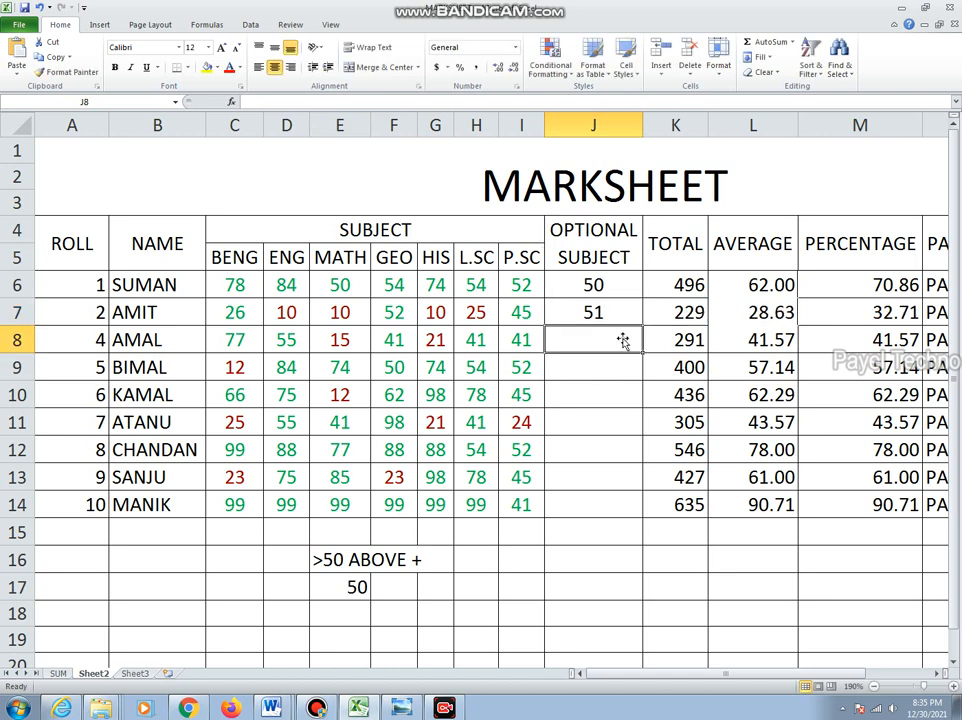
- Change the total formula in K6 to =SUM(C6:I6), excluding the optional subject, and fill it down to K14
click(680, 287)
double_click(680, 287)
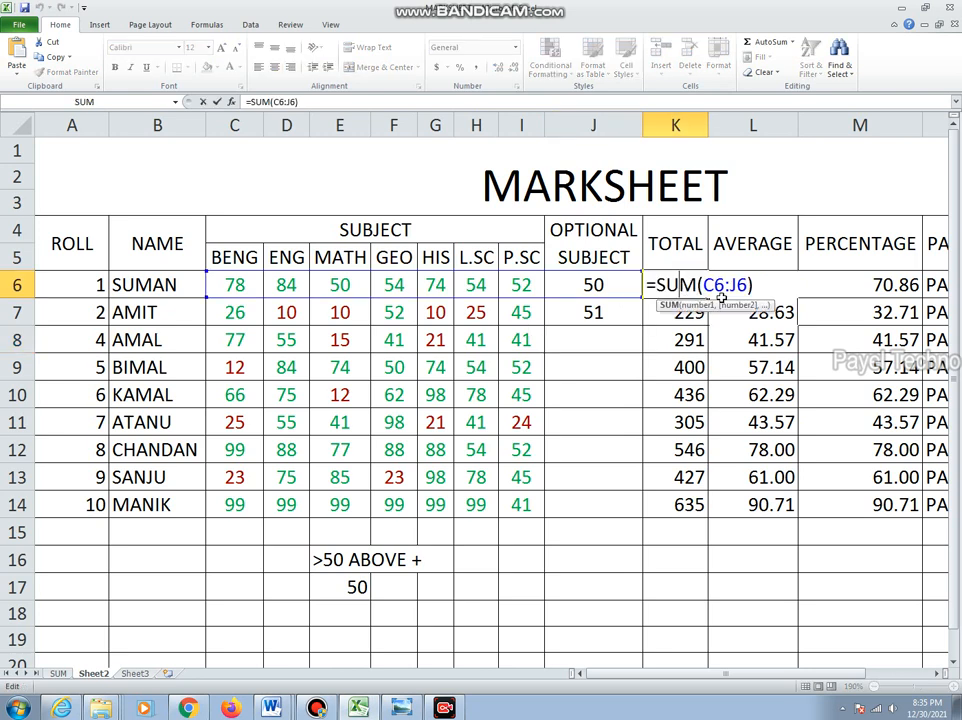
click(738, 289)
key(BackSpace)
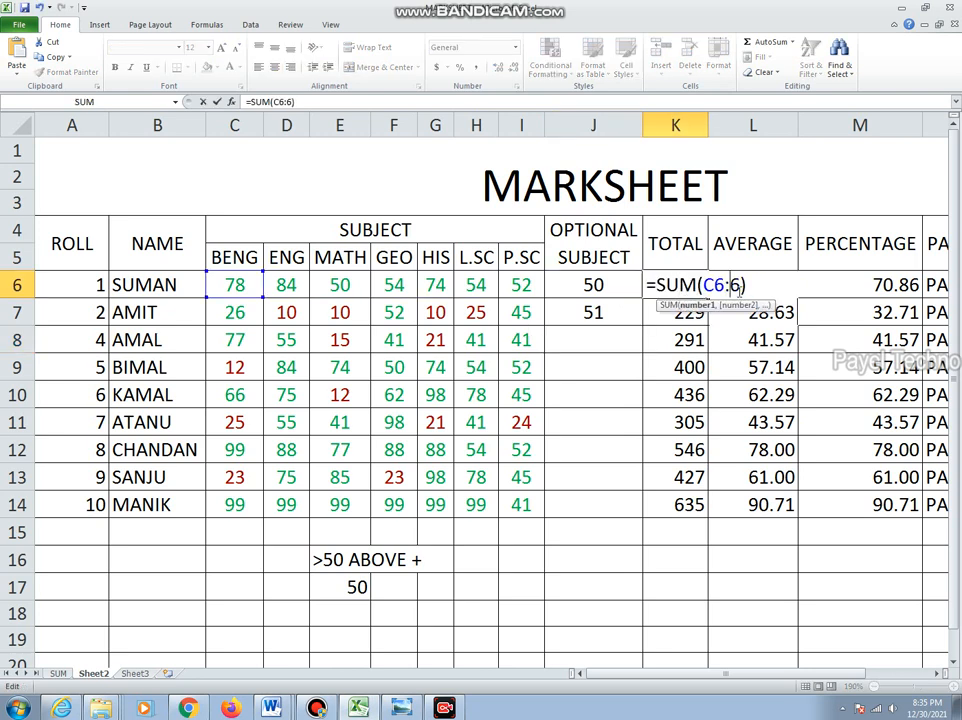
text(I)
key(Return)
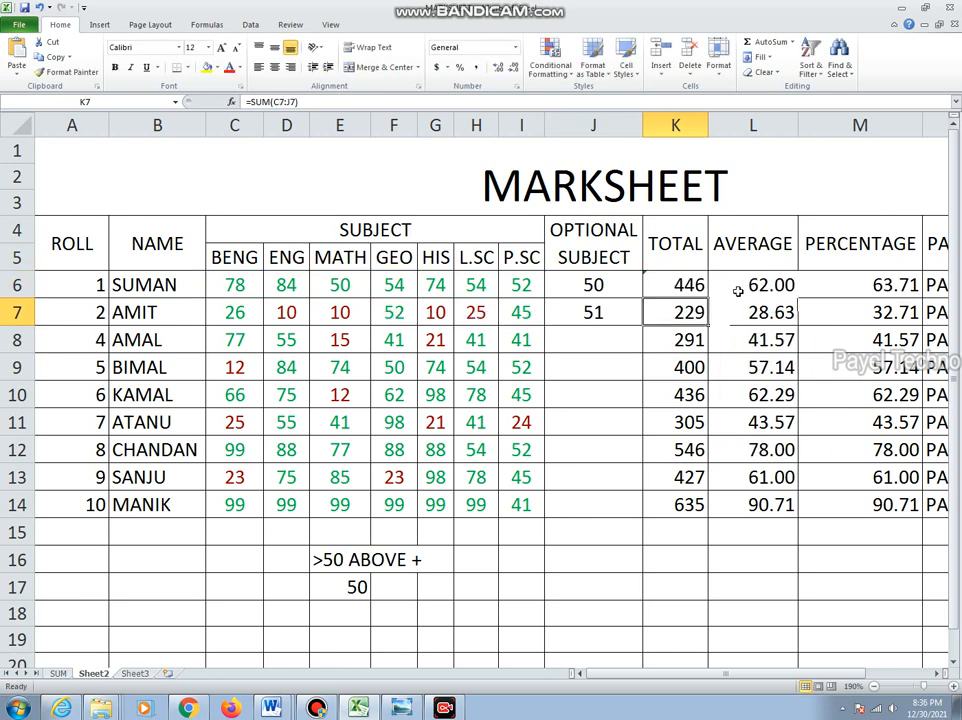
click(698, 291)
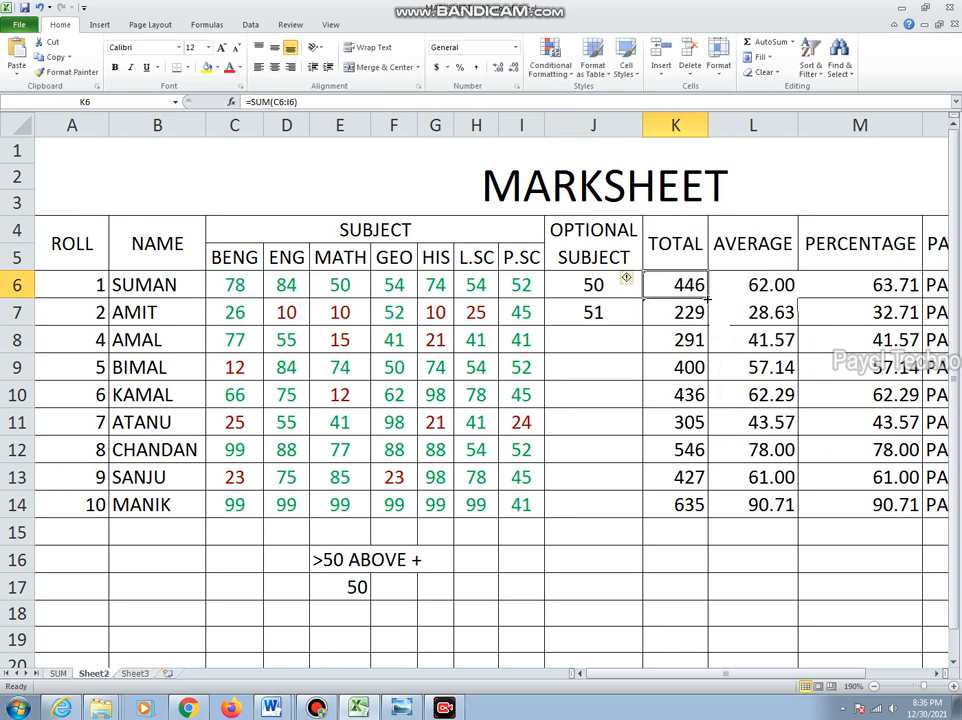
drag(706, 299, 700, 508)
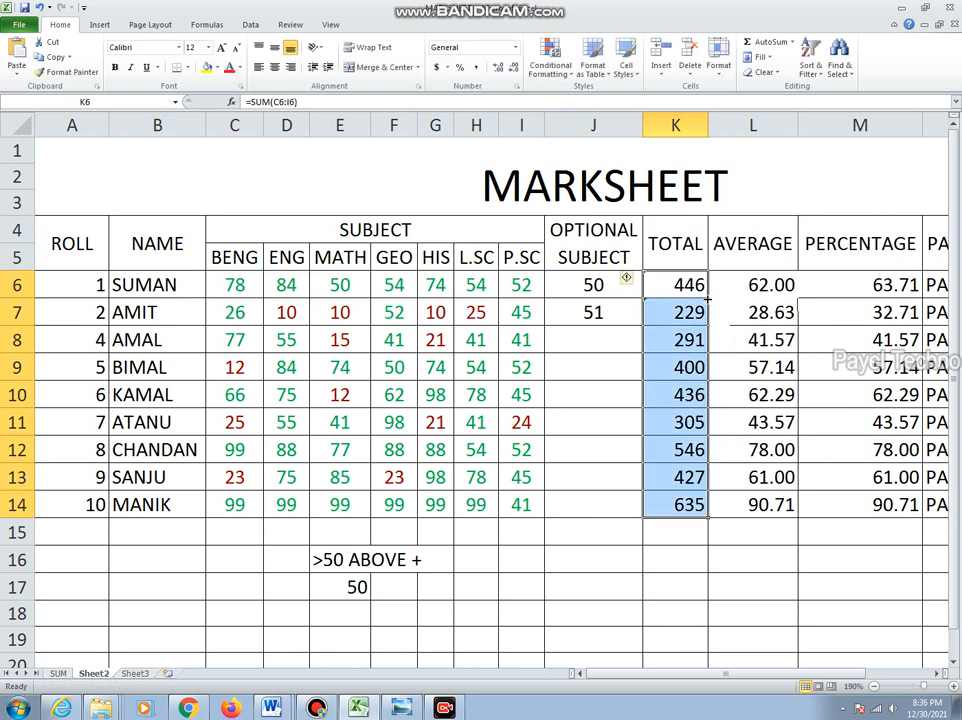
- Ignore the formula error flags on the totals in K6 and K7
click(646, 284)
click(626, 278)
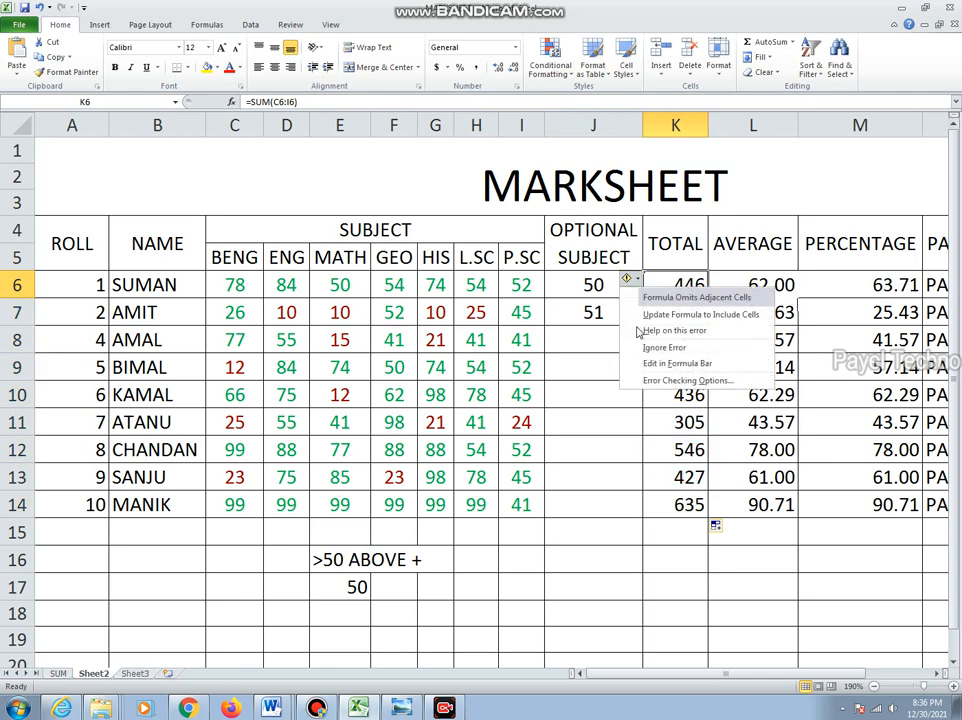
click(675, 346)
click(616, 287)
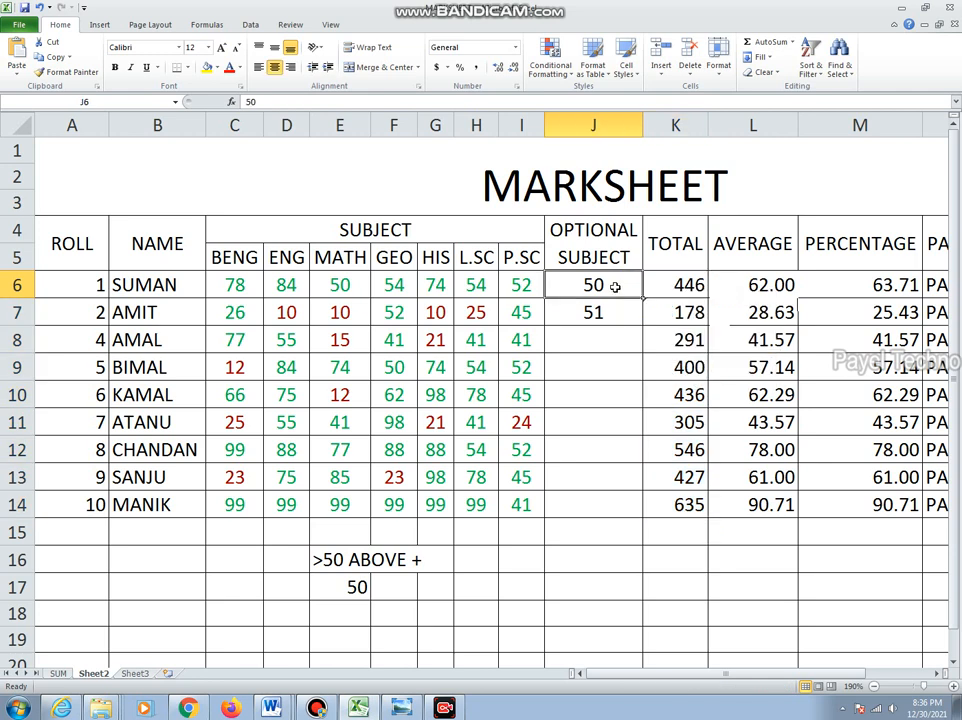
click(683, 285)
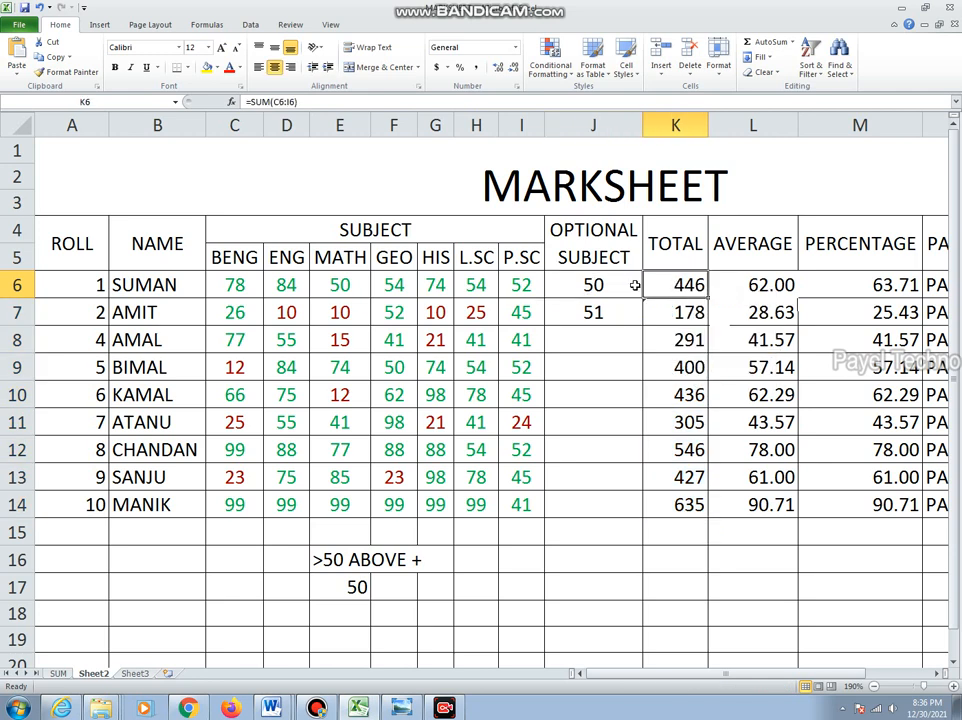
click(683, 312)
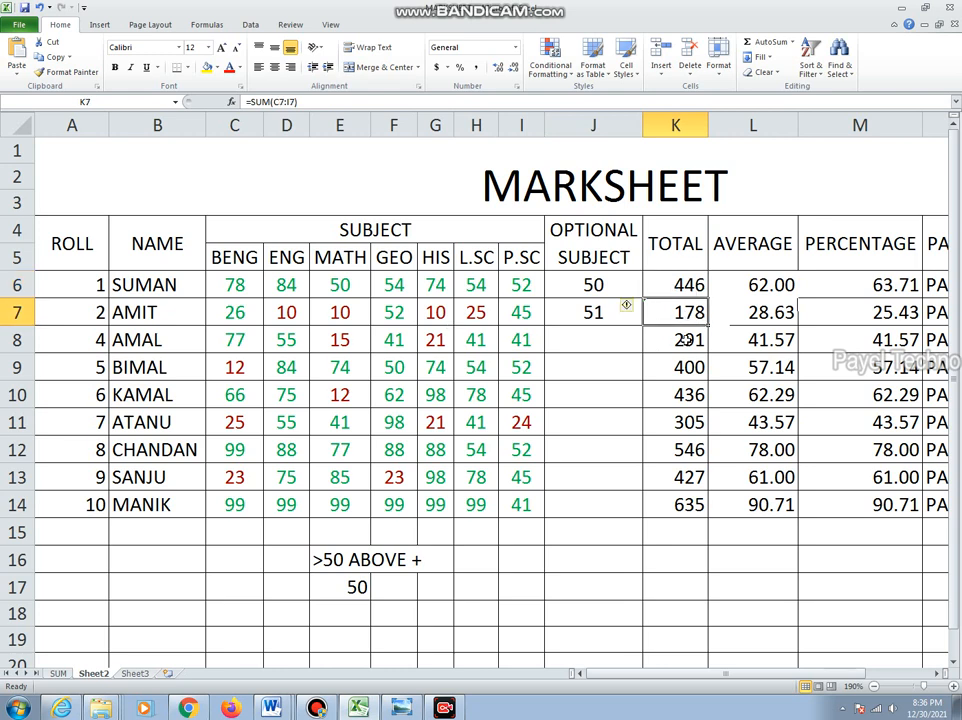
click(628, 311)
click(645, 375)
- Fill the K6 total formula down through K14 again
click(614, 291)
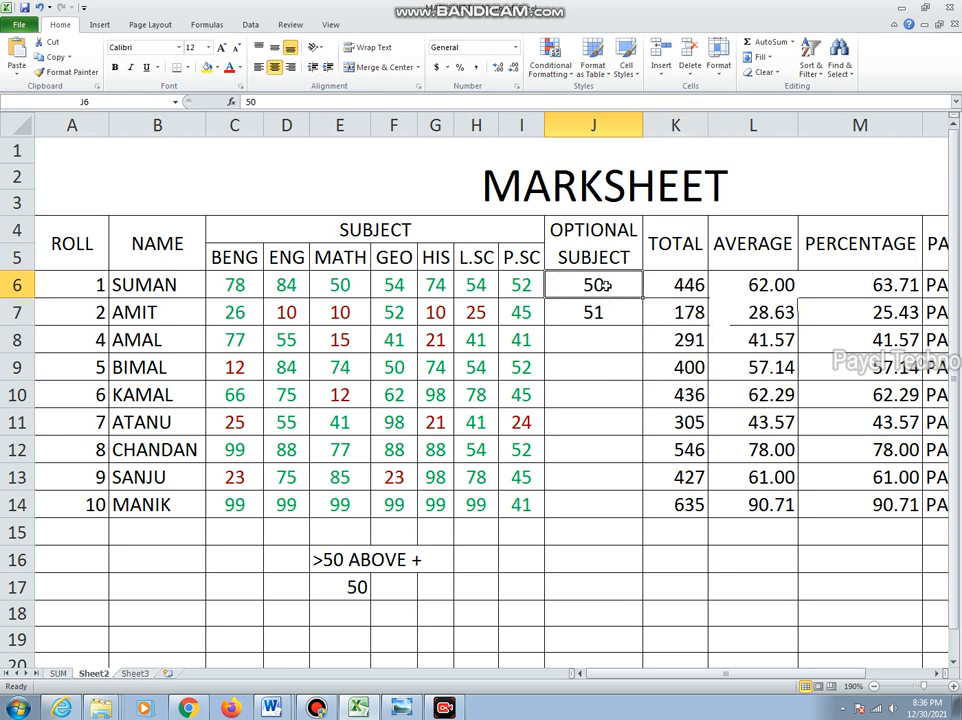
click(610, 312)
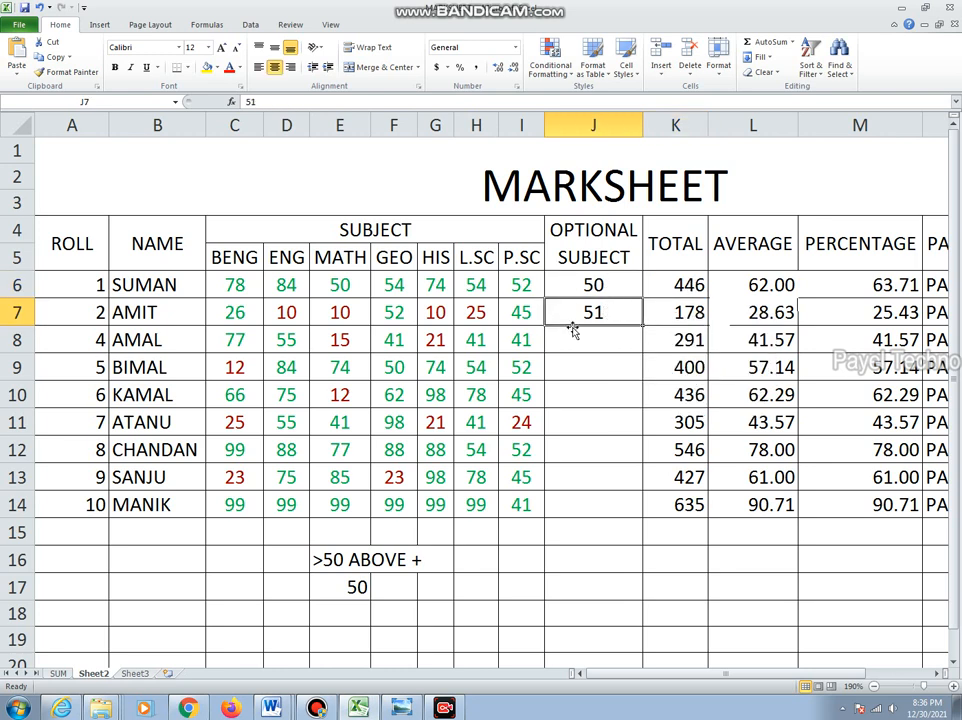
click(674, 312)
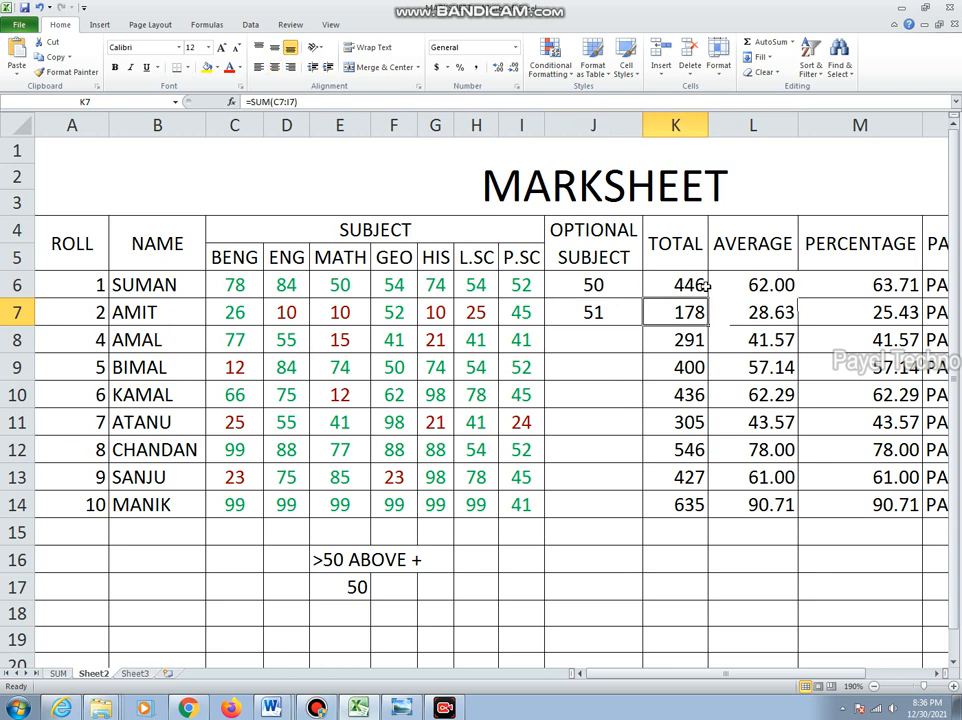
click(702, 285)
drag(708, 300, 708, 515)
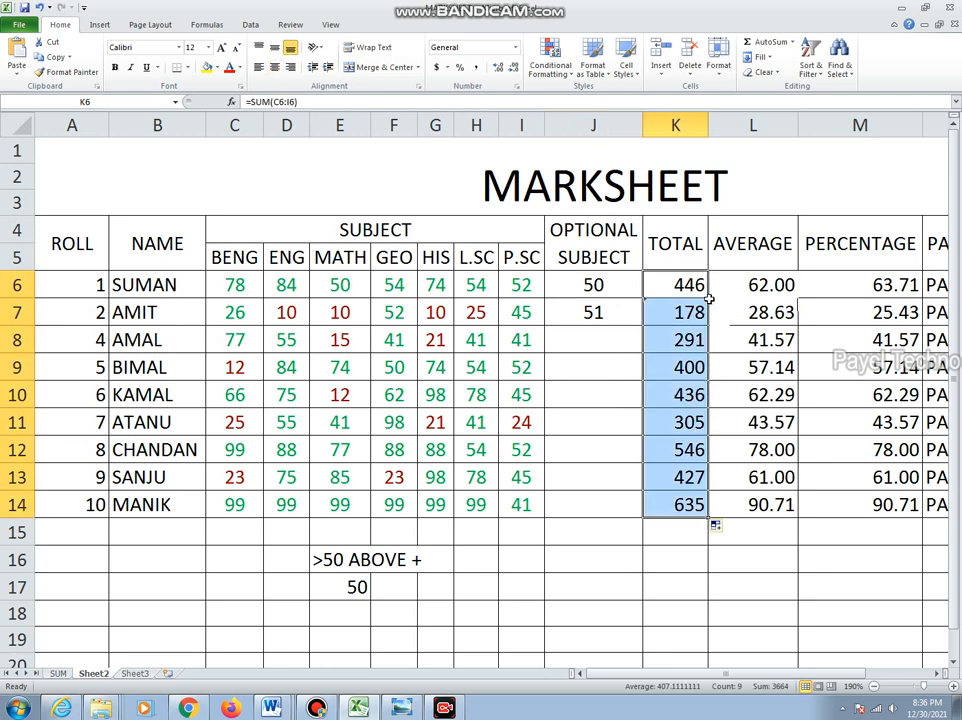
- Check the totals in K6 and K7 and dismiss the formula error flag on K7
click(593, 286)
click(700, 311)
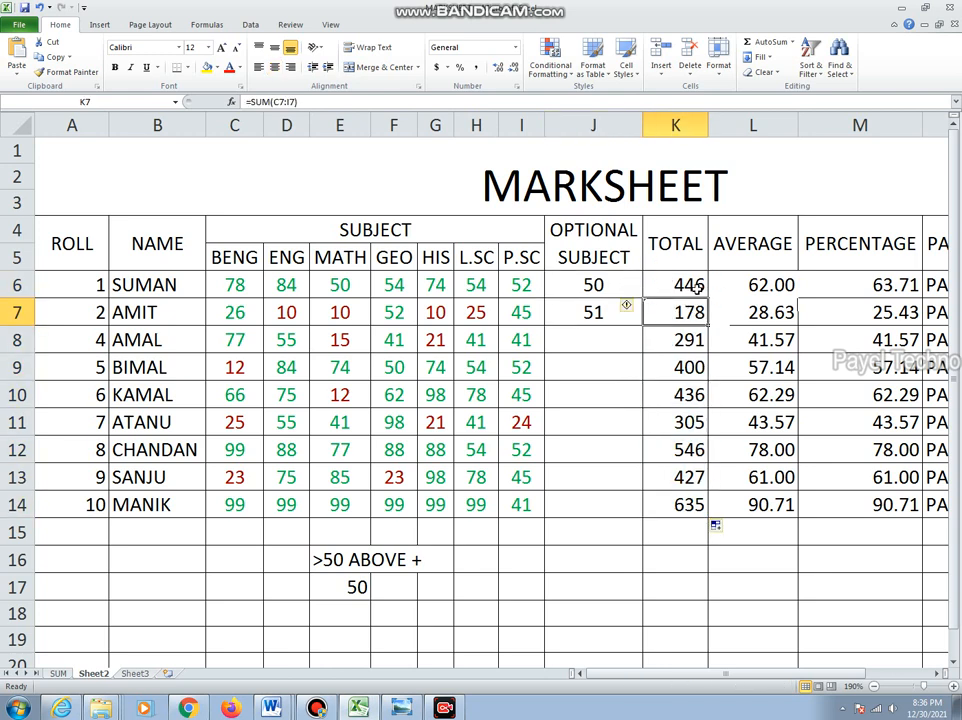
click(691, 290)
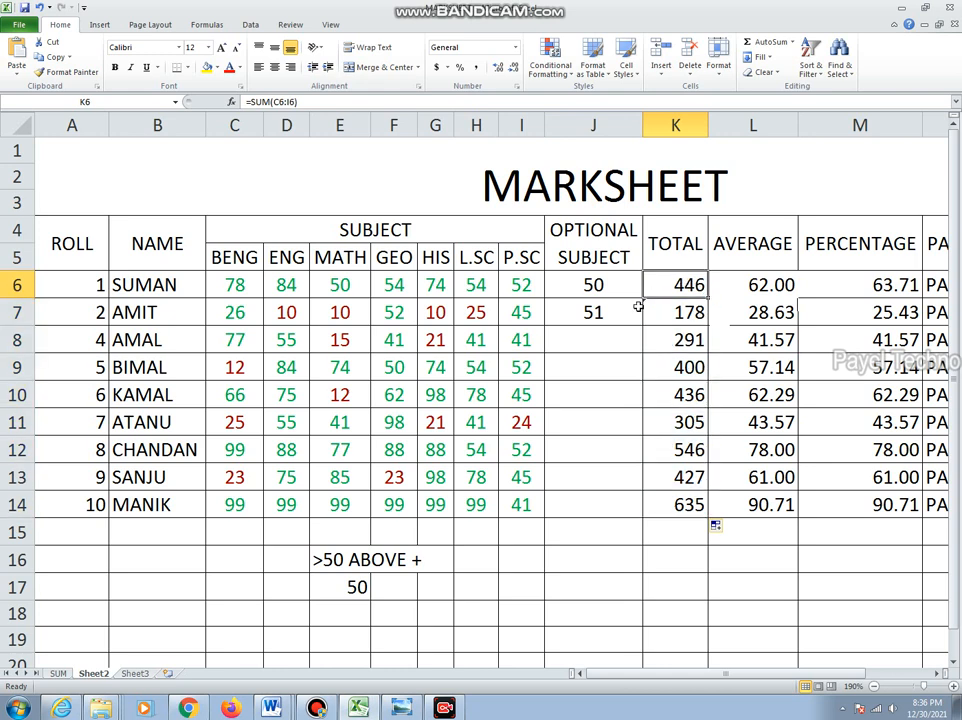
click(659, 305)
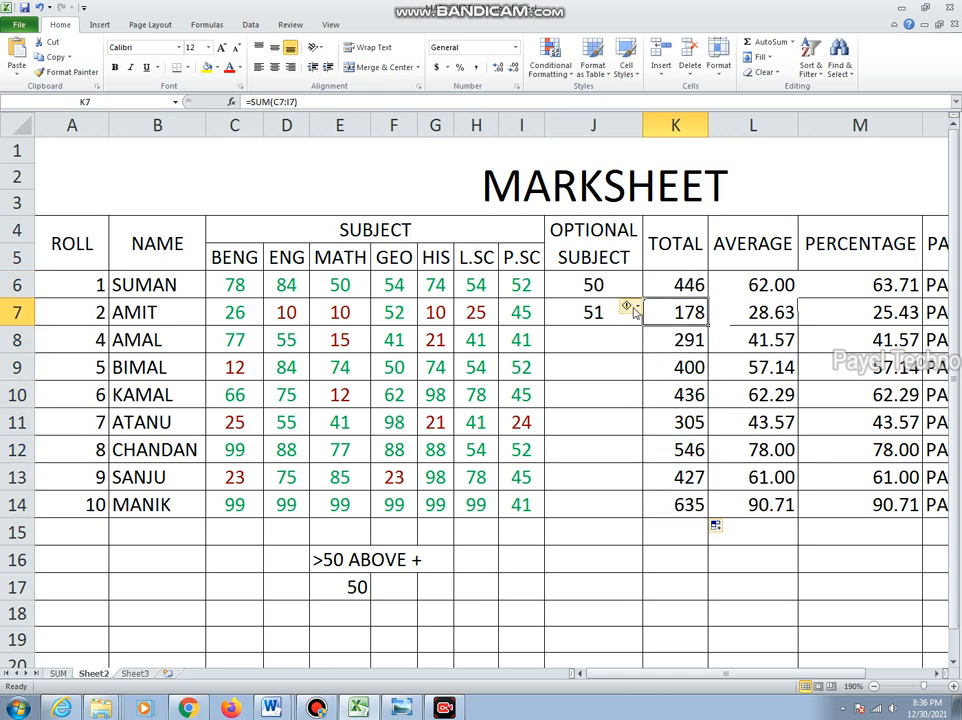
click(633, 312)
click(650, 376)
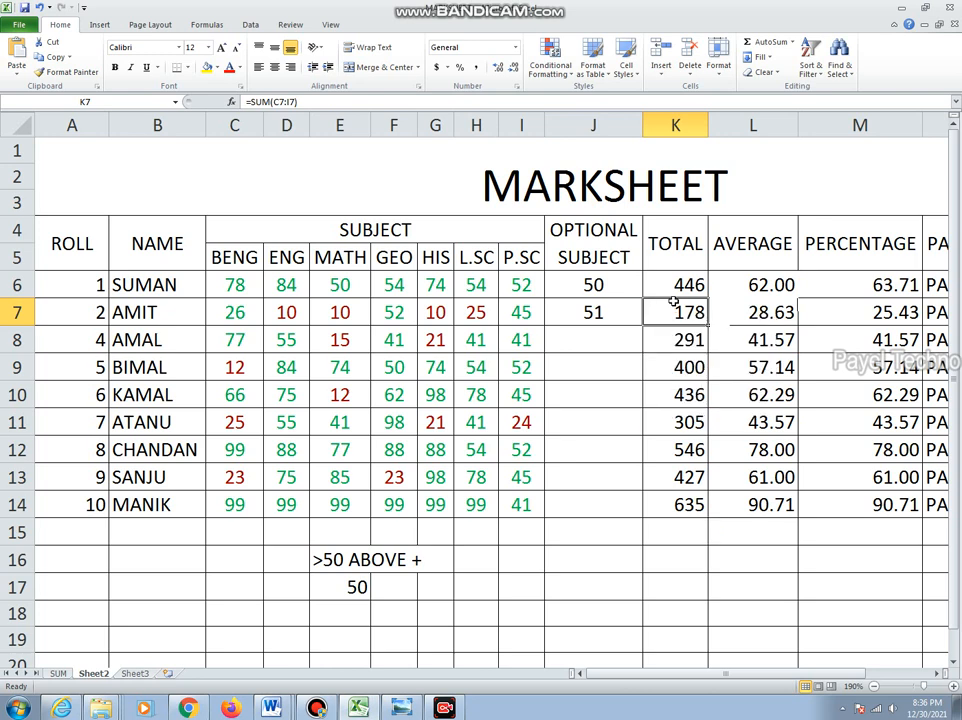
- Clear the existing total formula from cell K6
click(663, 284)
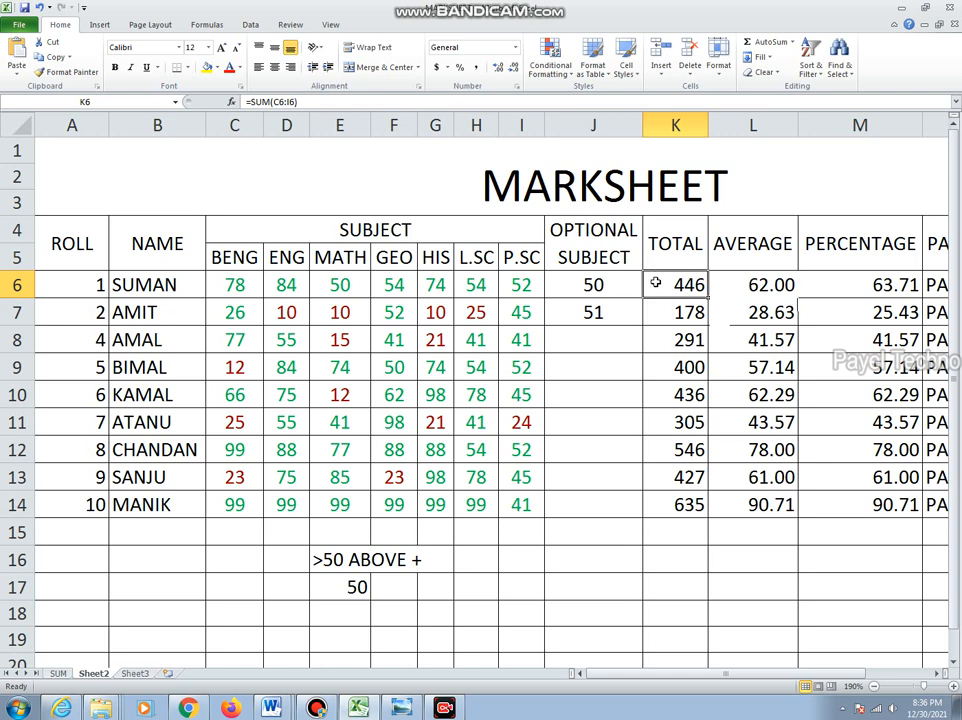
drag(658, 283, 679, 500)
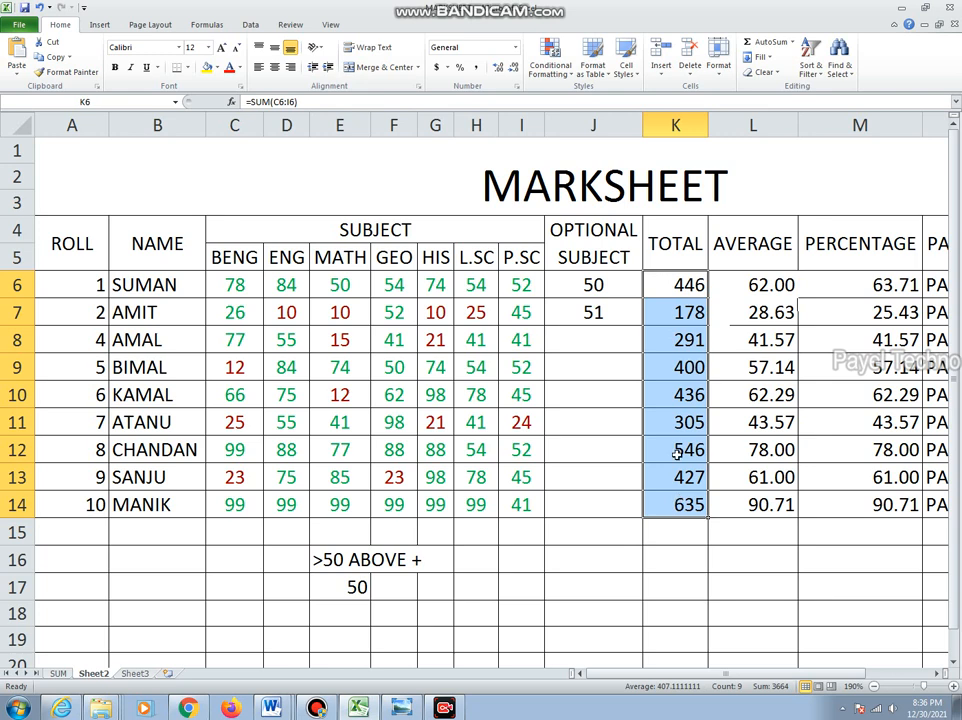
click(675, 286)
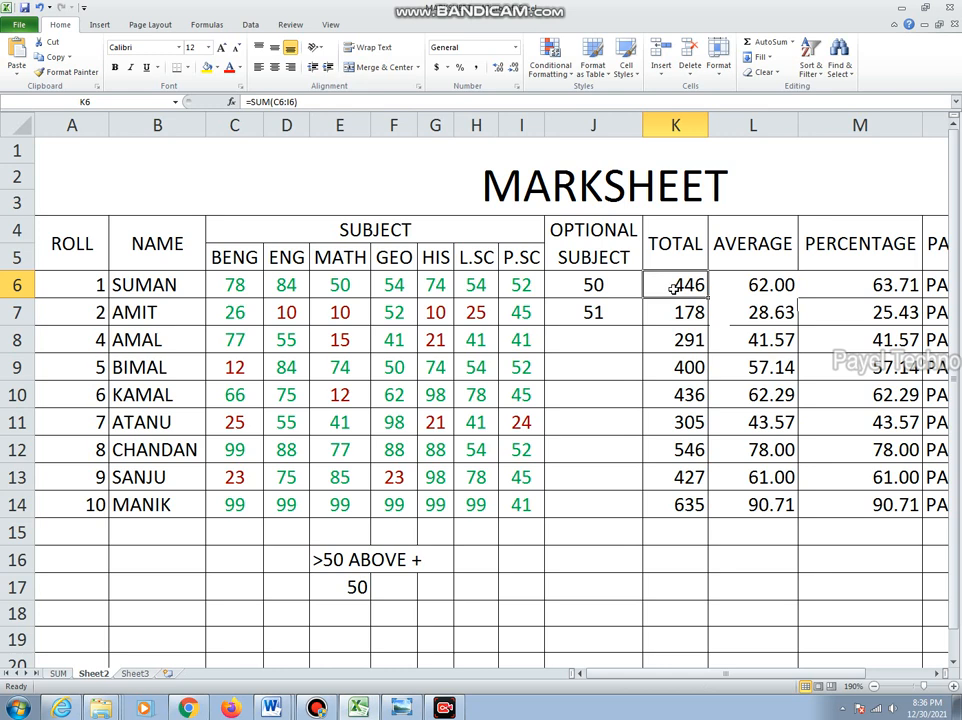
key(Delete)
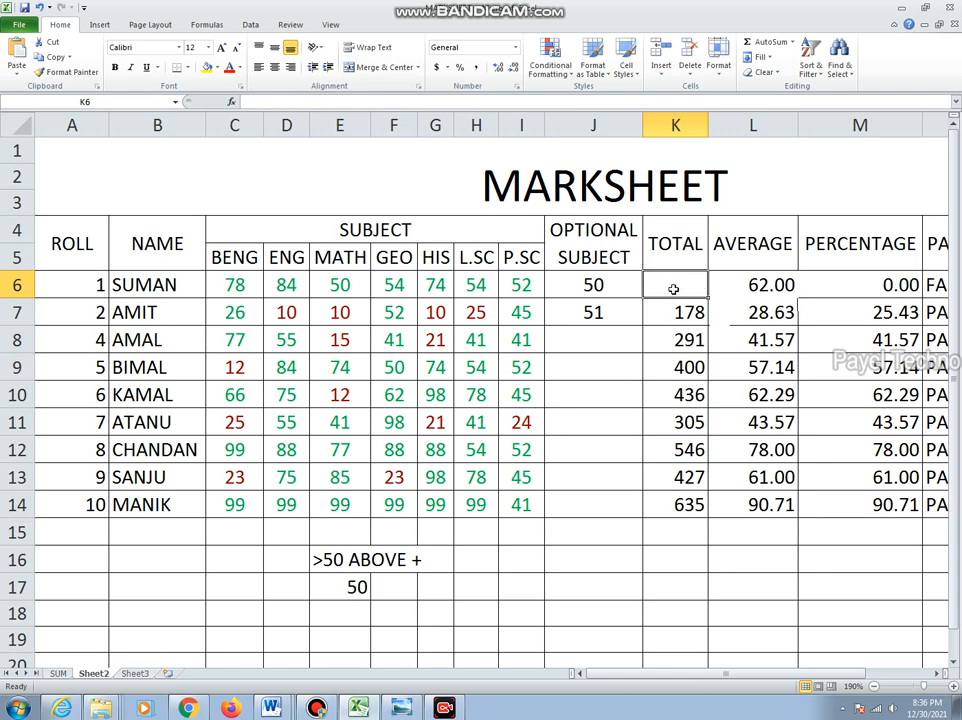
- Start an IF formula in K6 that tests whether the optional subject mark is above 50, using J6>50
text(=)
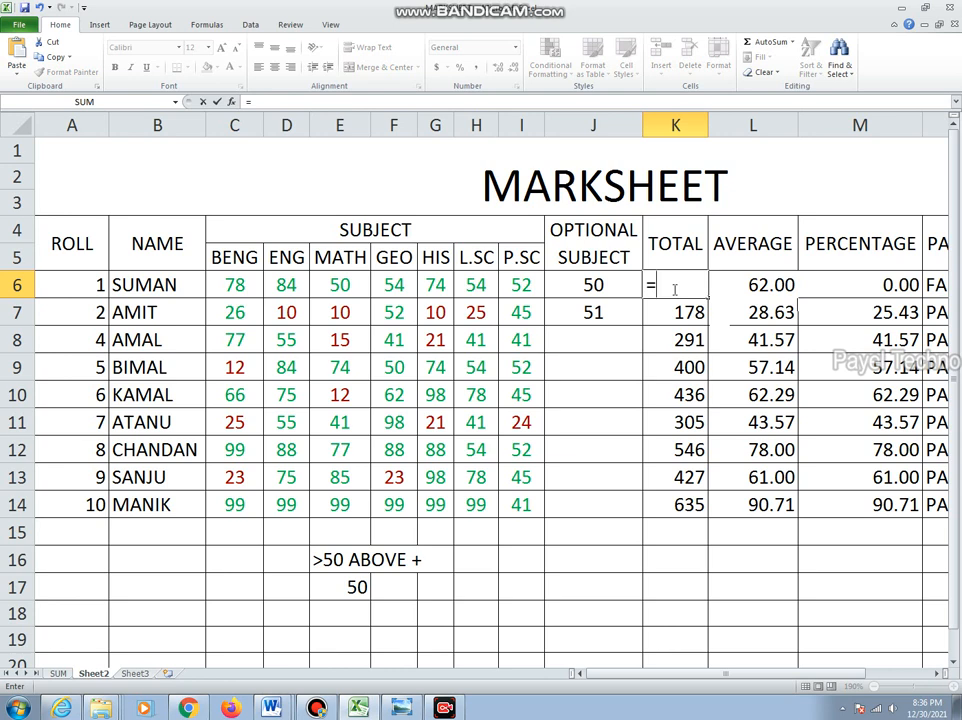
text(IF()
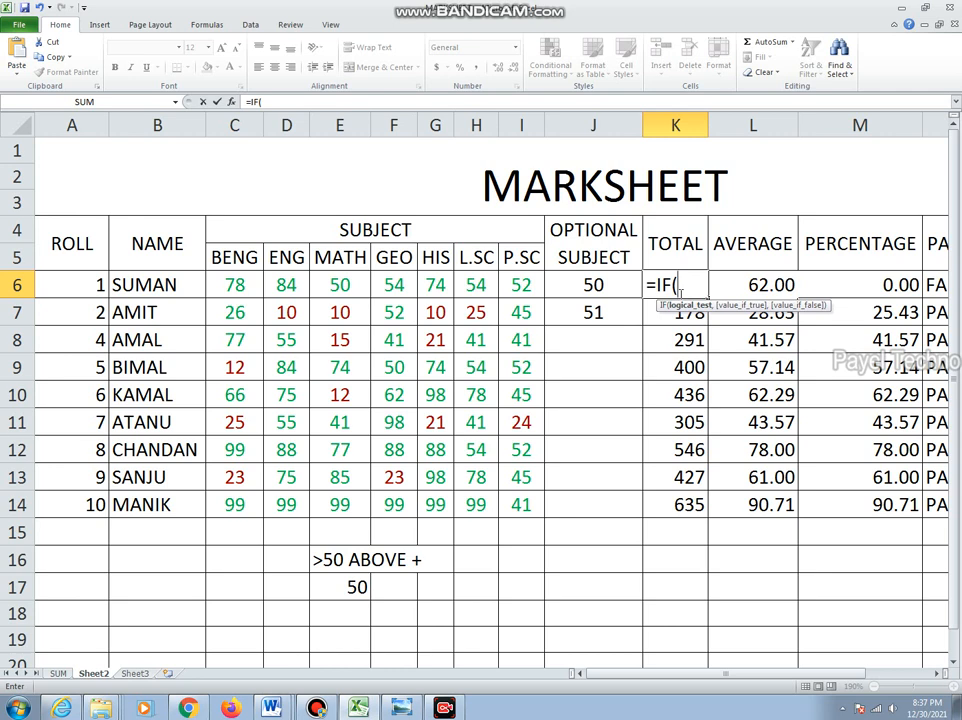
click(591, 285)
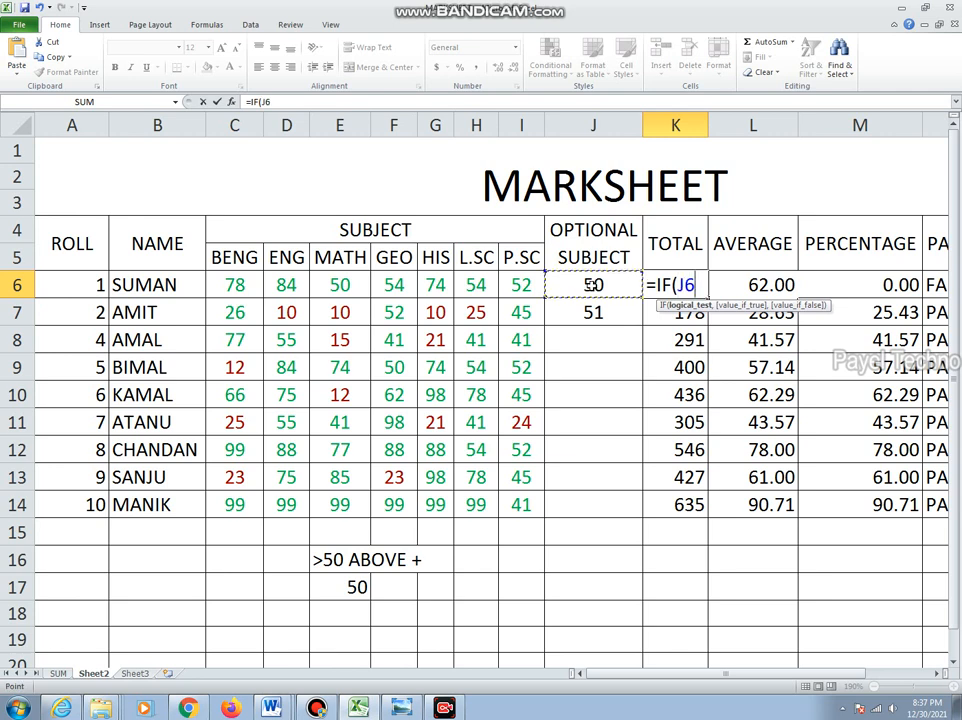
text(>5)
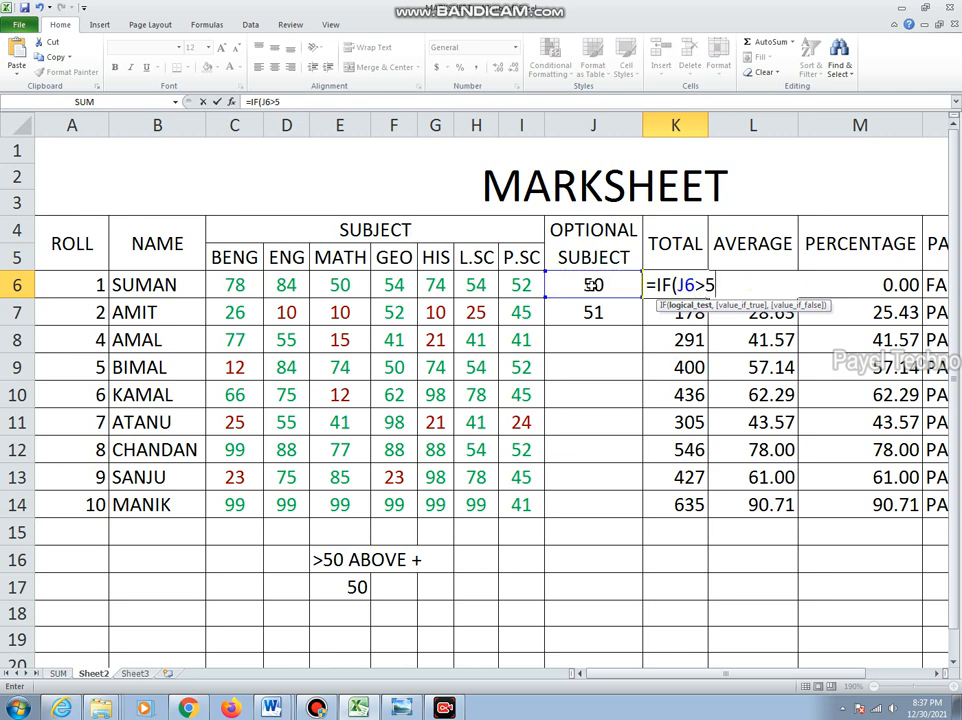
text(0)
text(,)
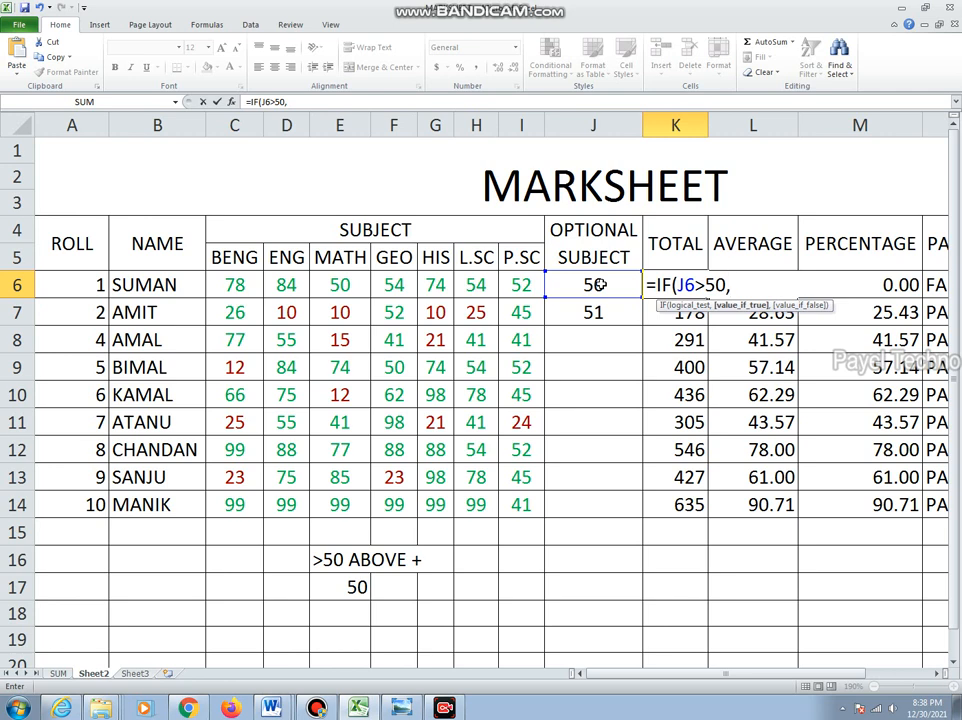
- Give the K6 IF formula the value-if-true SUM(C6:I6)+(J6-50), adding the optional marks above 50
text(SUM)
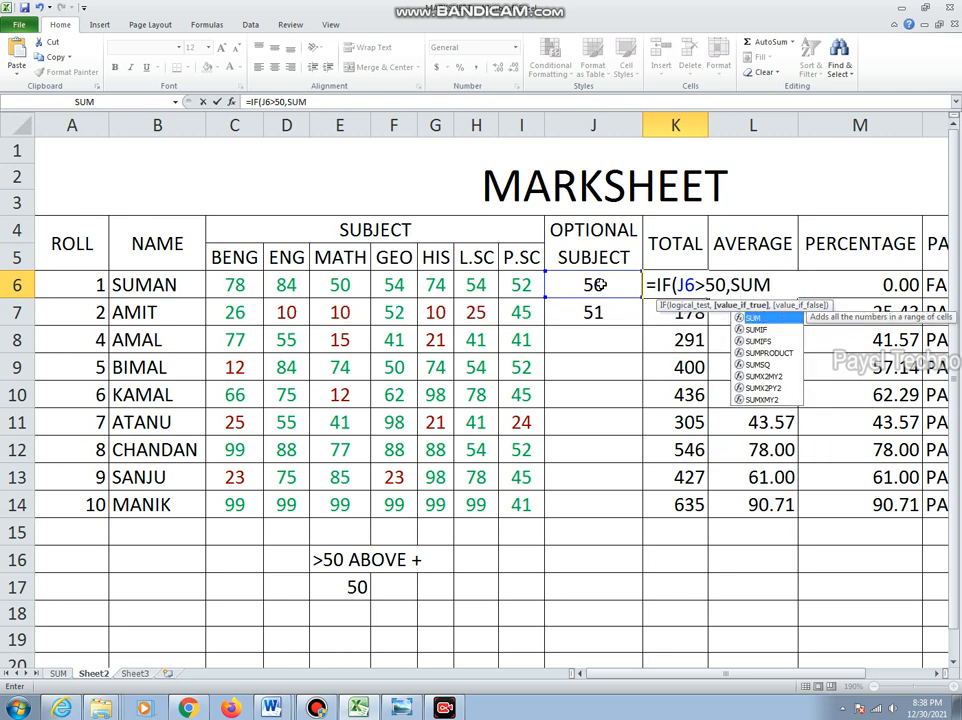
text(()
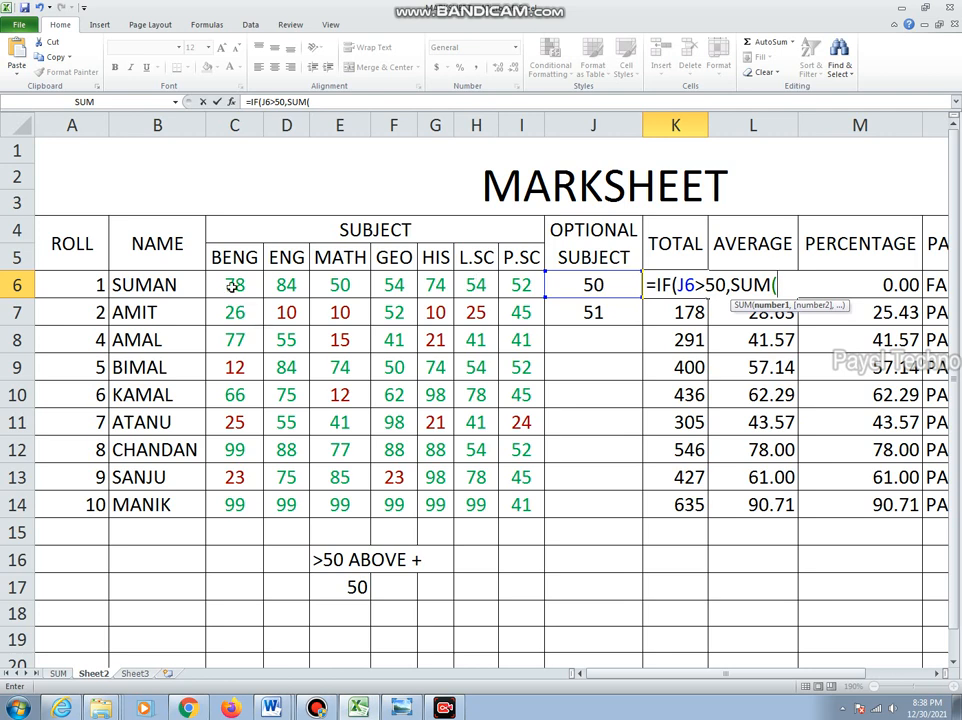
drag(232, 285, 513, 290)
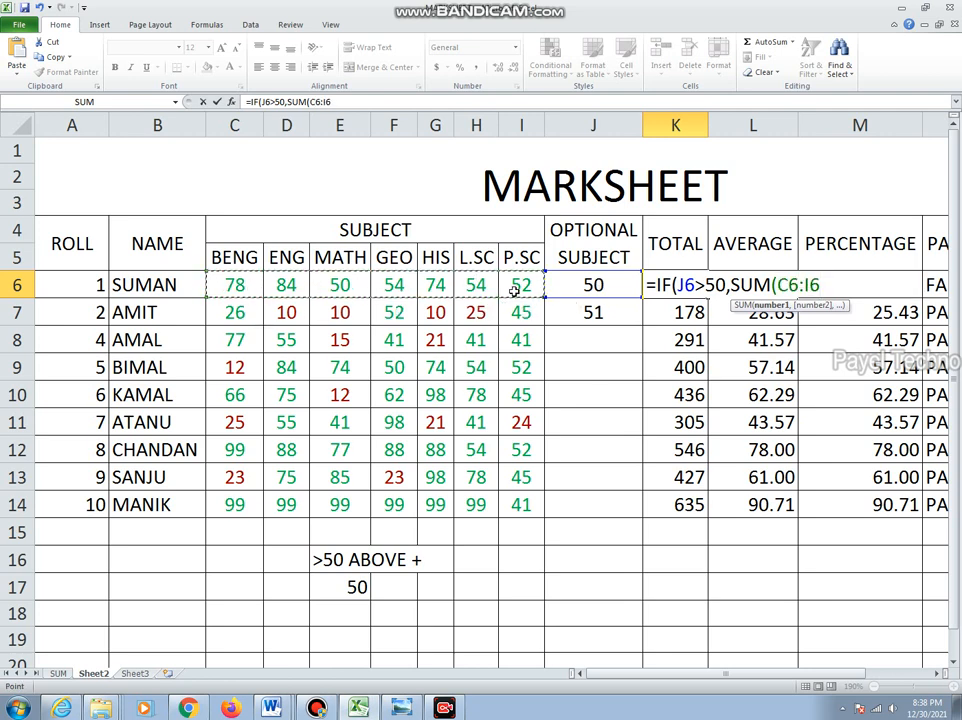
text())
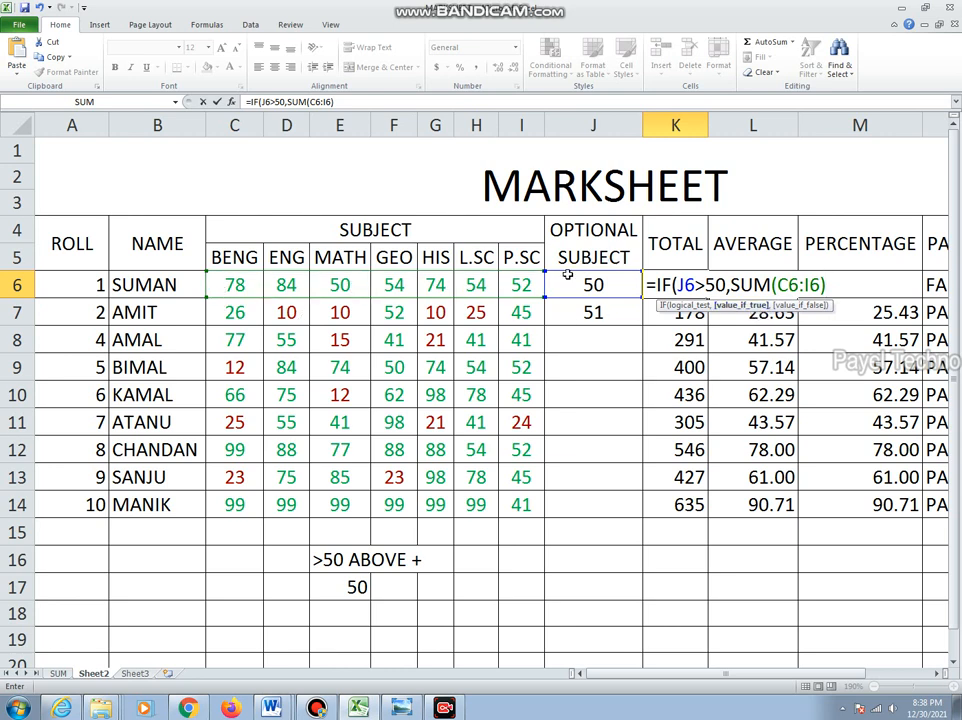
text(+()
click(621, 285)
text(-)
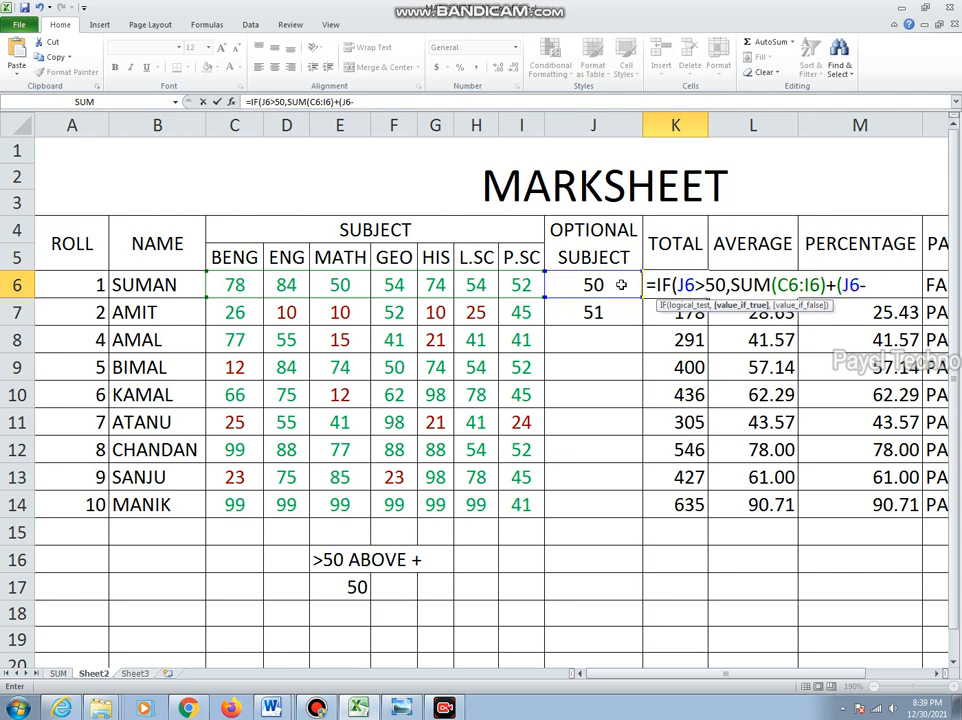
text(50),)
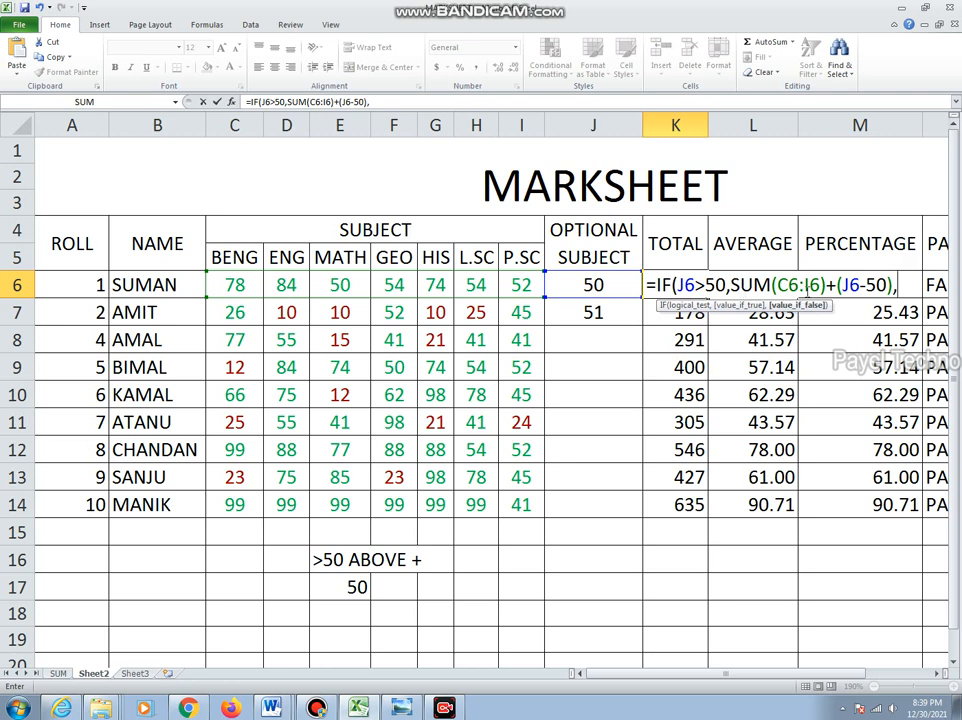
- Complete the K6 IF formula with SUM(C6:I6) as the value-if-false and enter it
text(SUM()
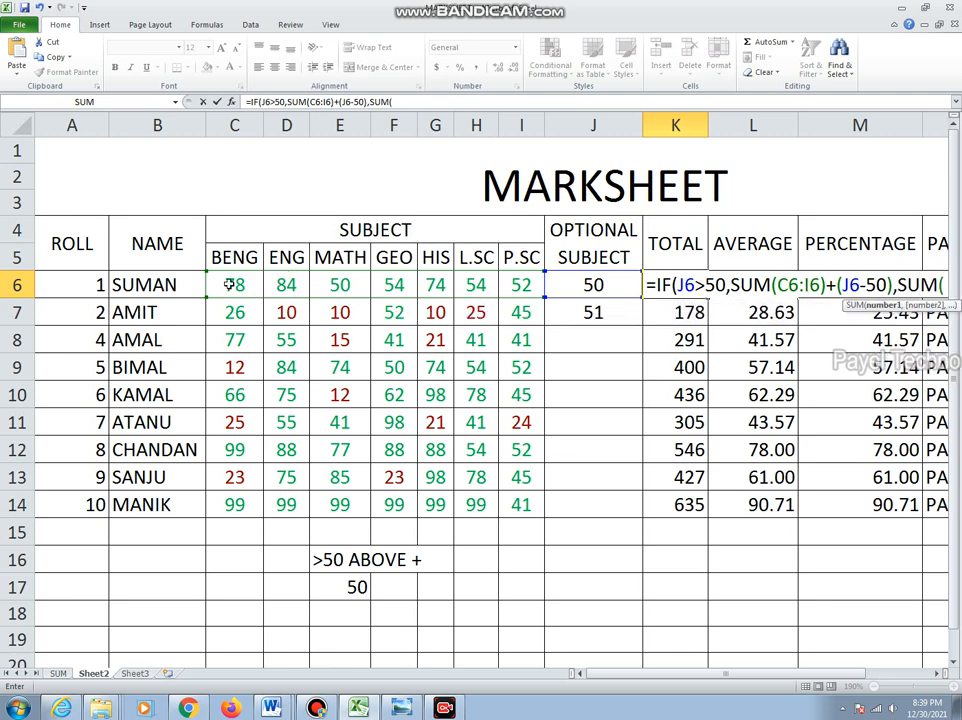
drag(230, 283, 522, 285)
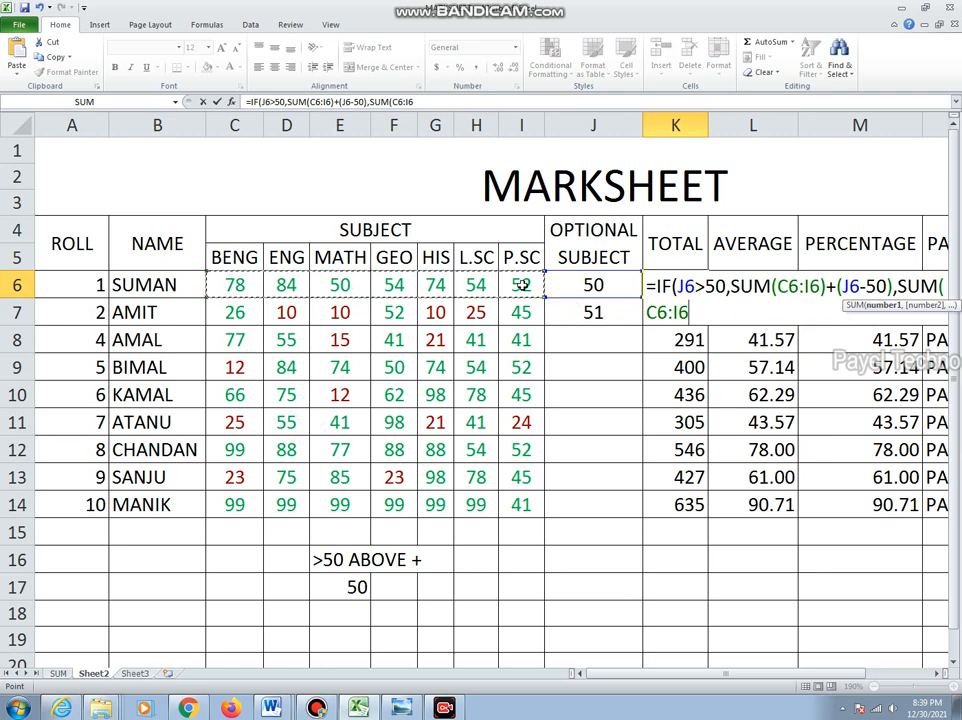
text())
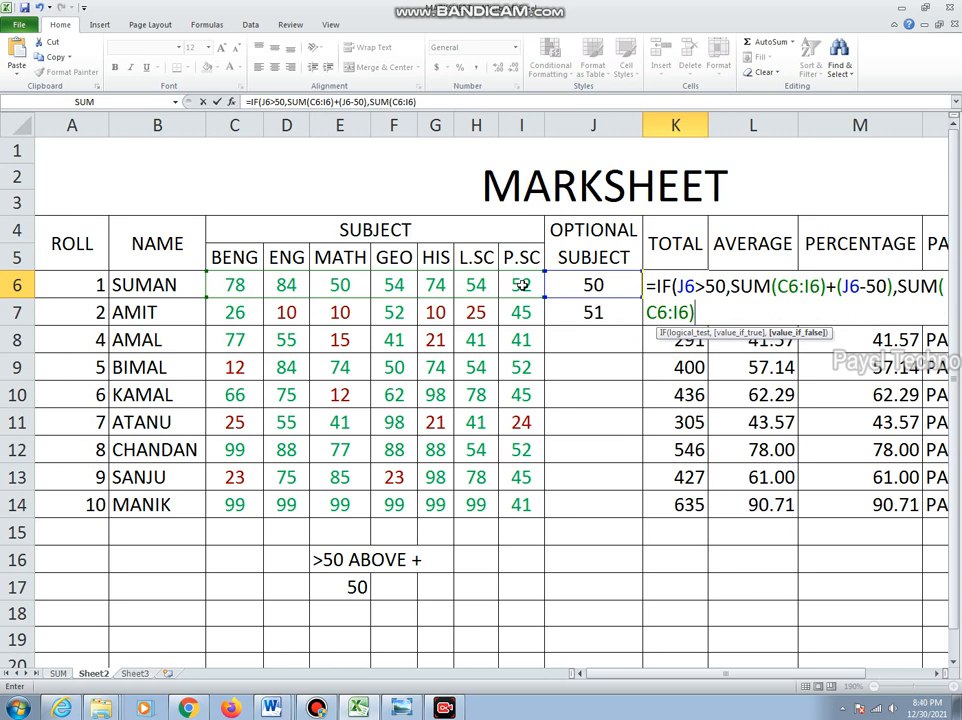
text())
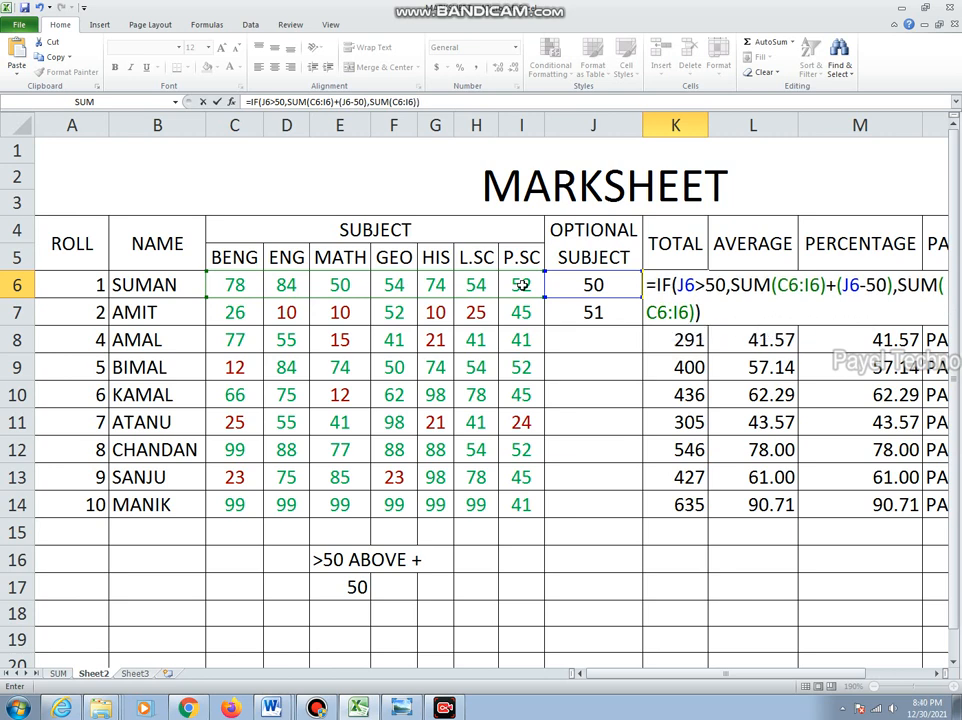
key(Return)
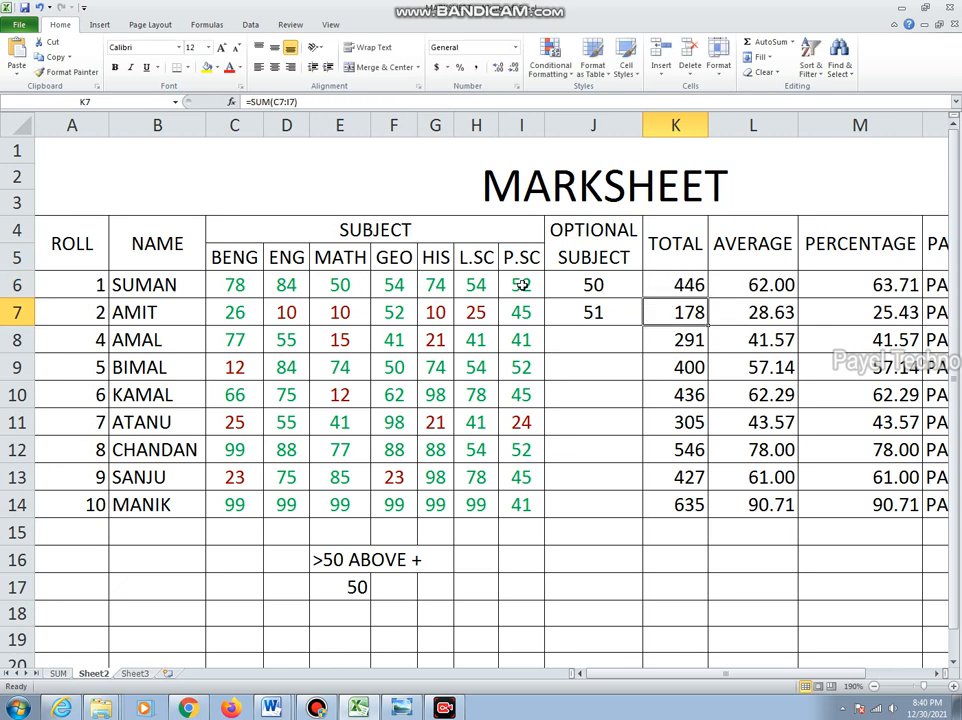
- Check the total formula in K6 and set the optional subject mark in J6 to 51
click(683, 286)
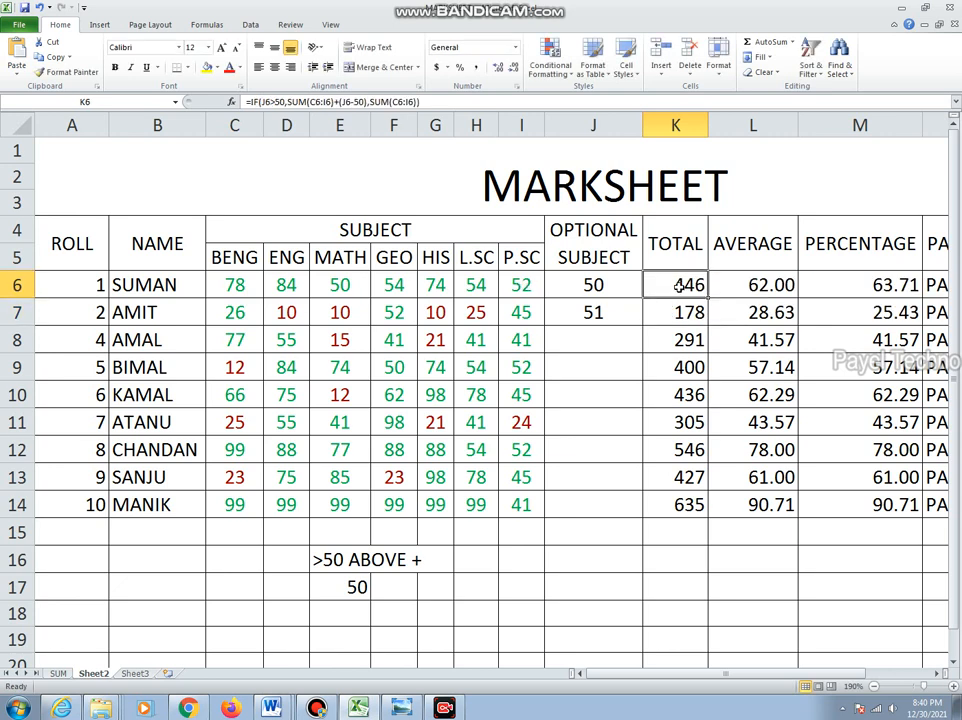
click(607, 290)
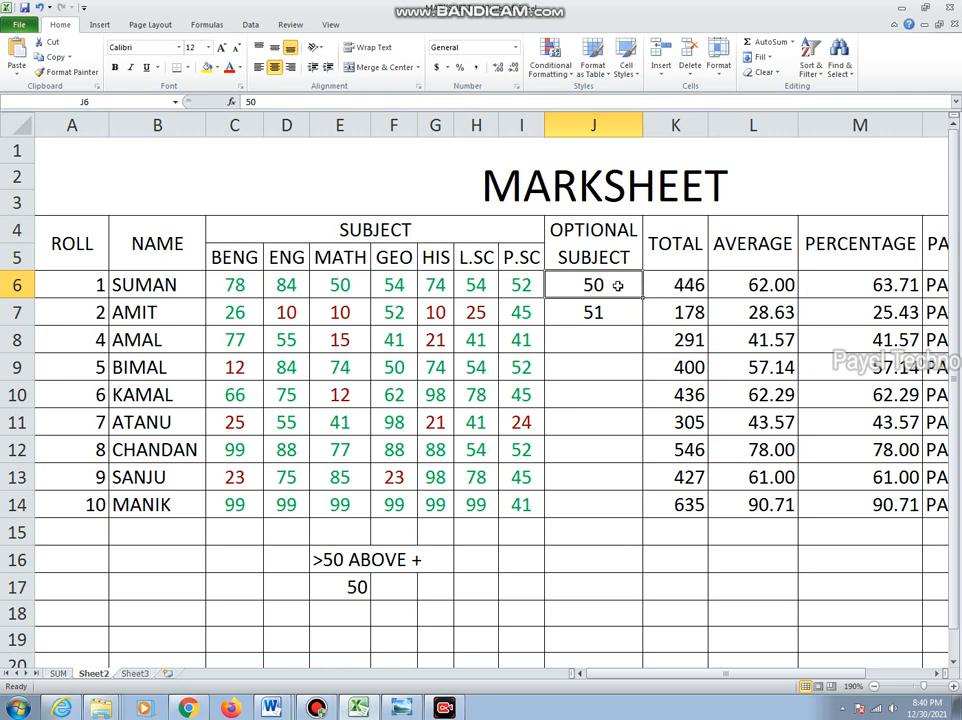
text(51)
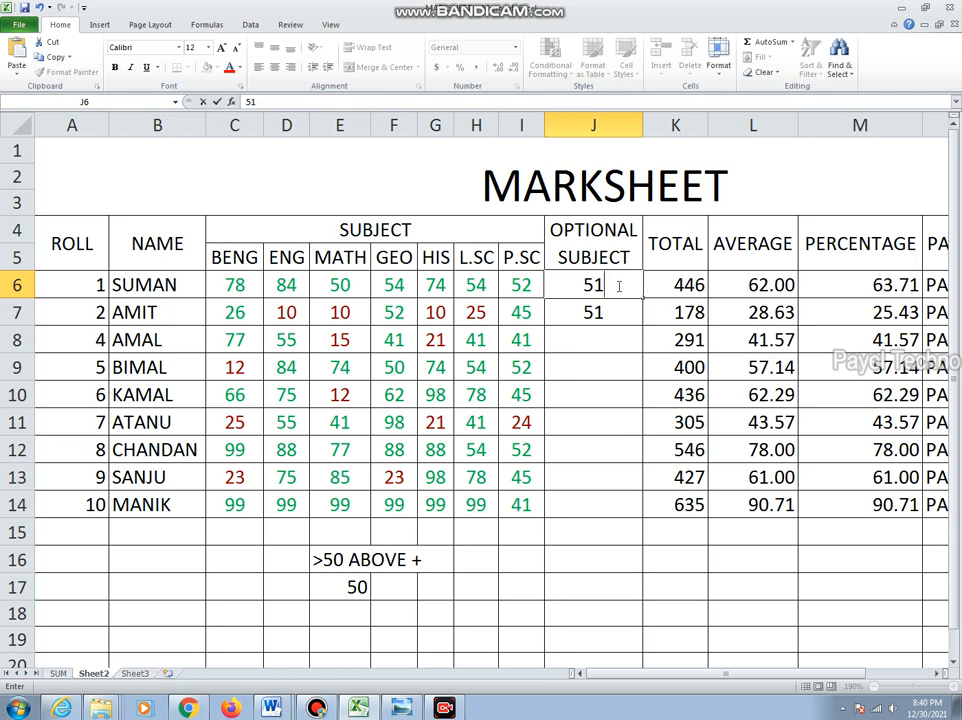
key(Return)
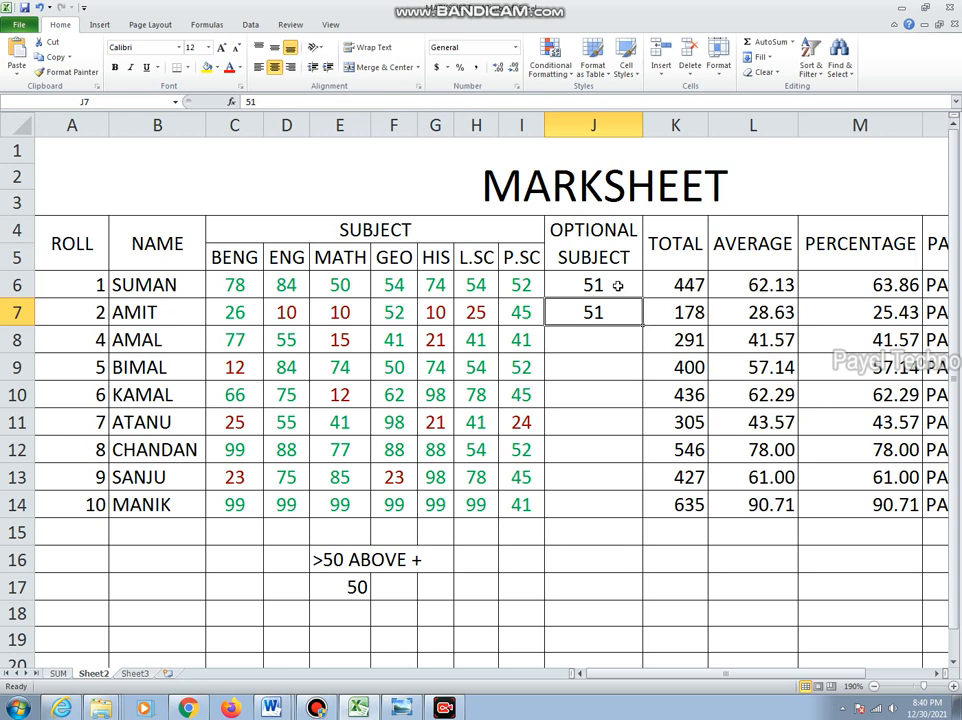
- Fill the K6 IF formula down through K14 and check the copied formula in K7
click(692, 289)
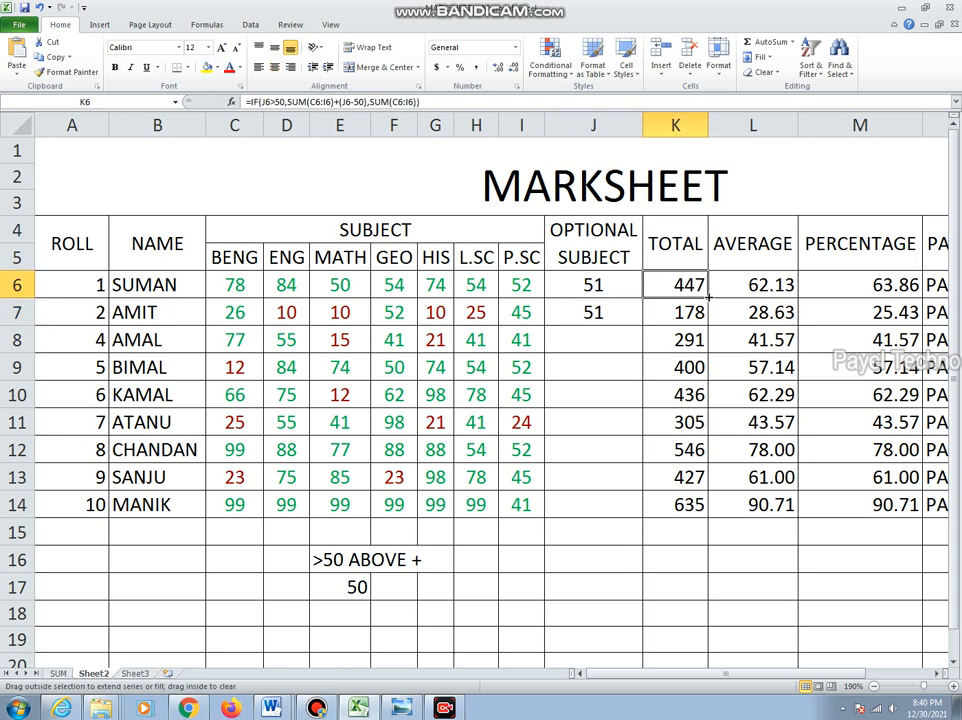
drag(708, 296, 711, 512)
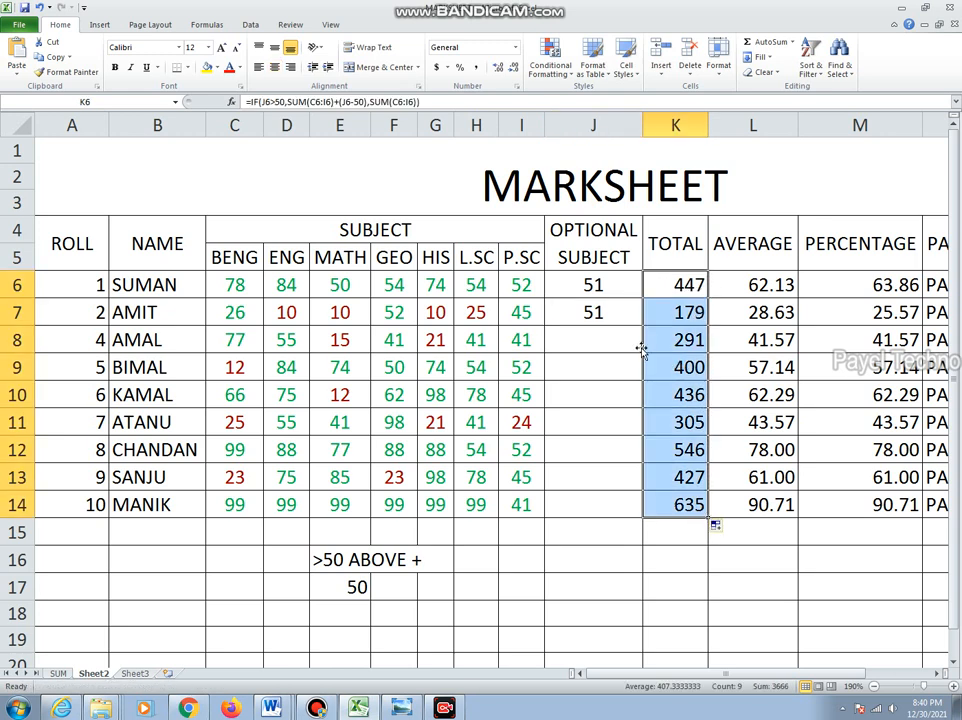
click(610, 309)
click(676, 314)
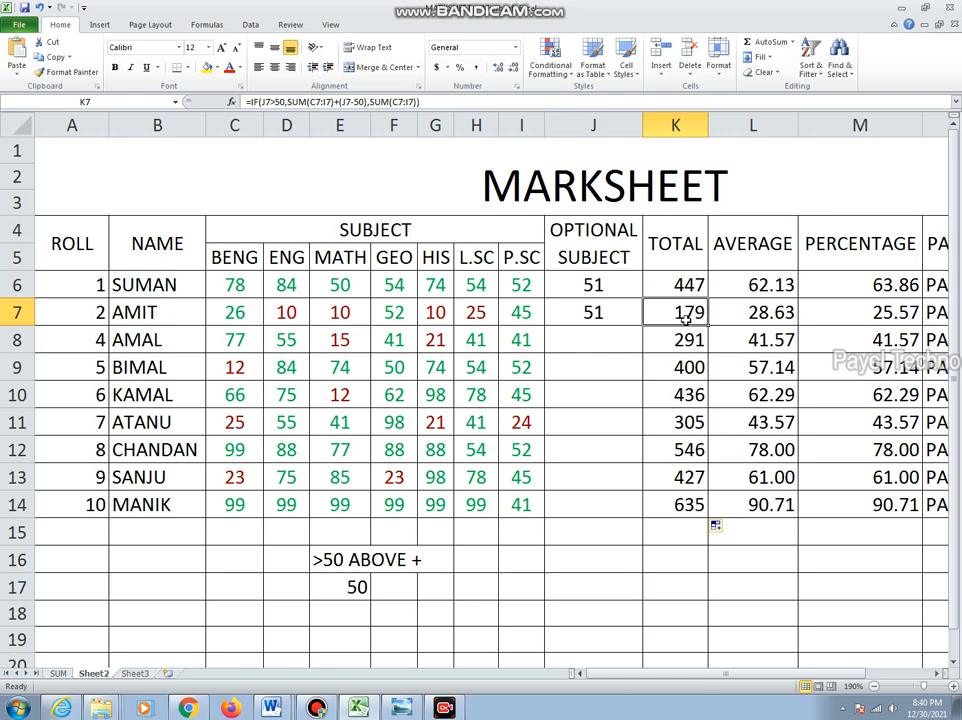
- Enter the optional subject marks 52, 48 and 62 in cells J7 to J9
click(614, 312)
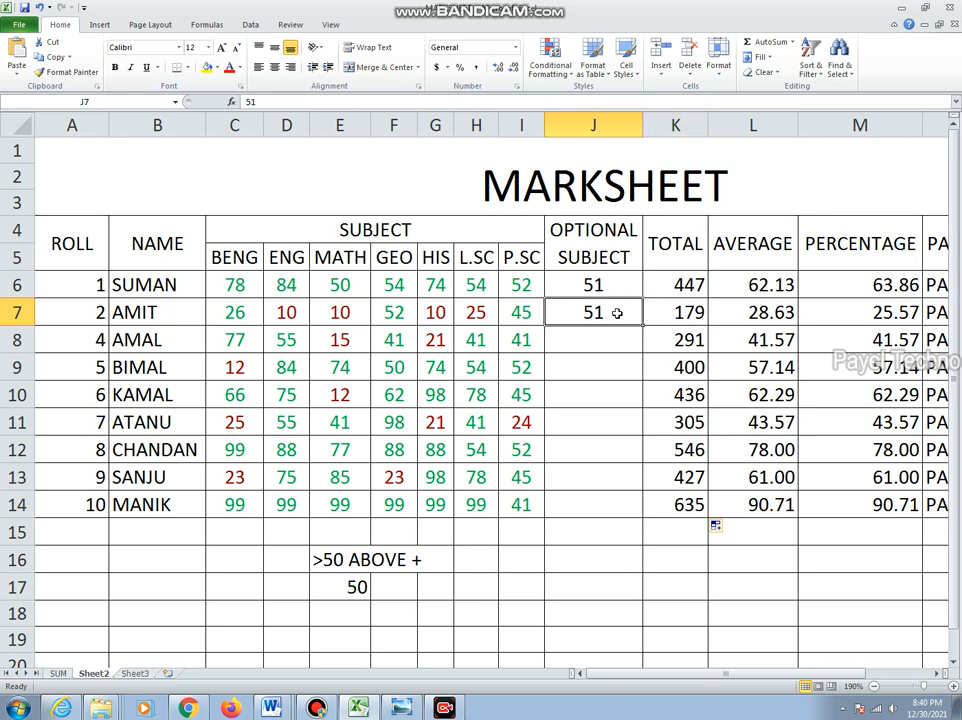
text(52)
key(Return)
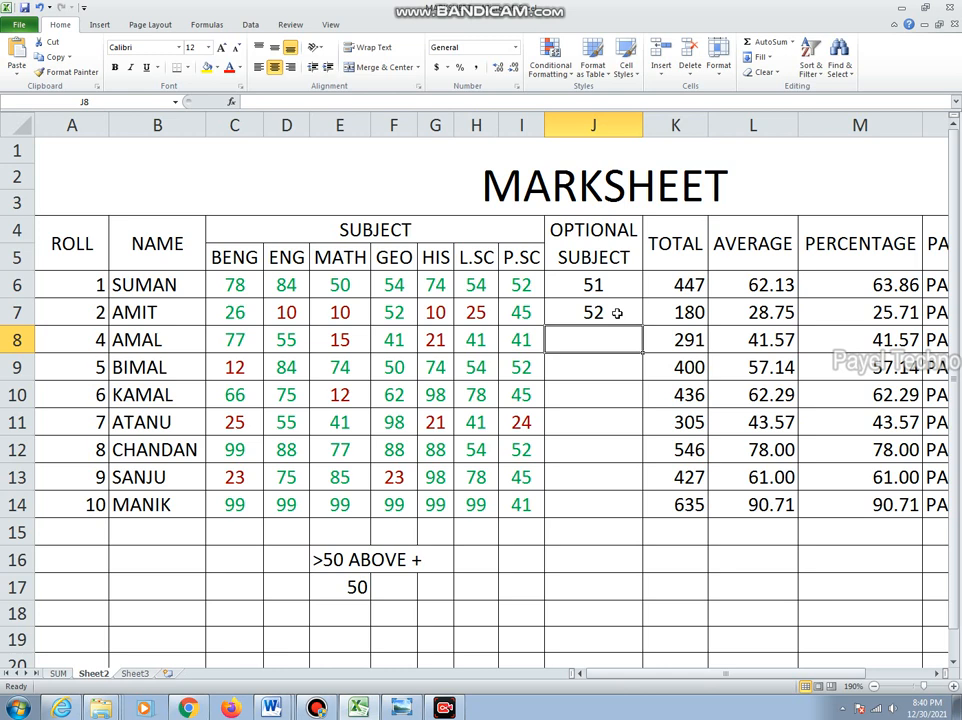
text(48)
key(Return)
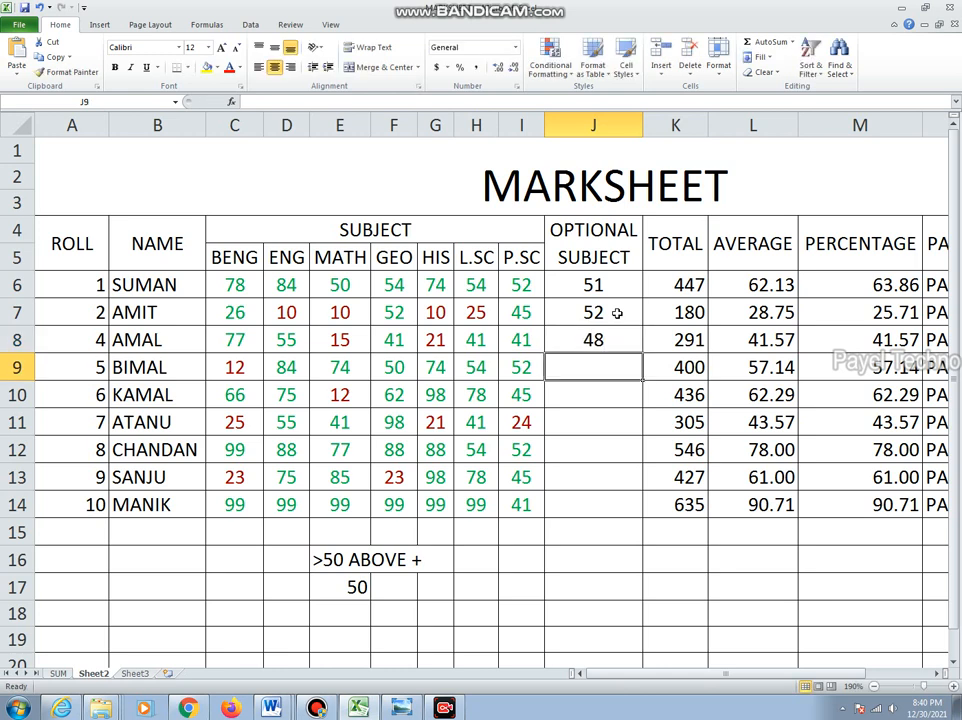
text(62)
key(Return)
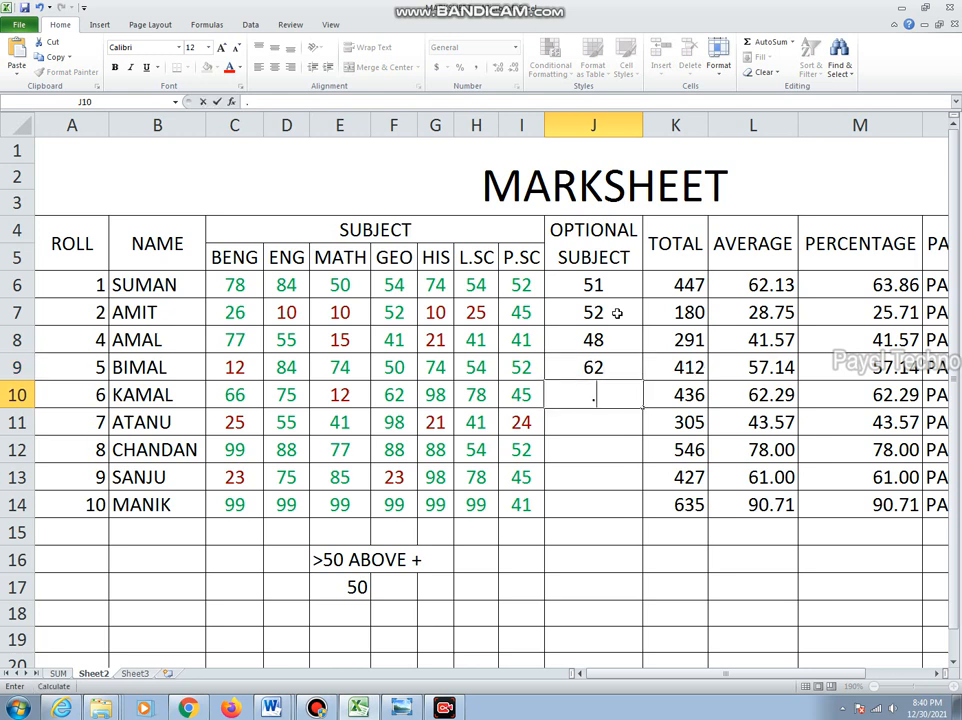
- Enter the remaining optional subject marks 53, 52, 62, 30 and 0 in cells J10 to J14
text(53)
key(Return)
text(52)
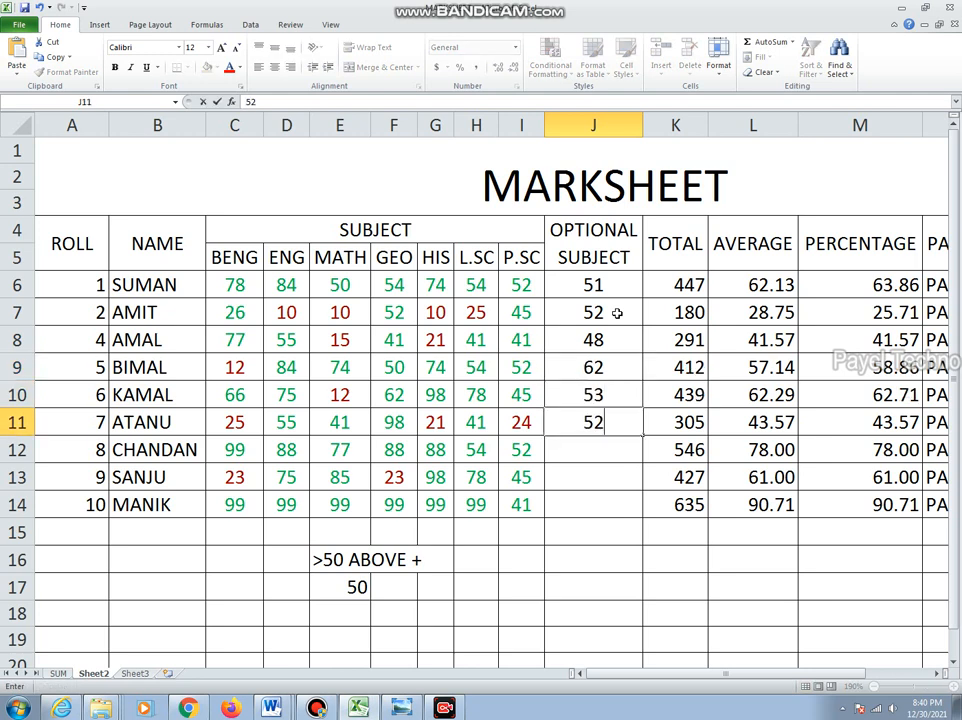
key(Return)
text(62)
key(Return)
text(1)
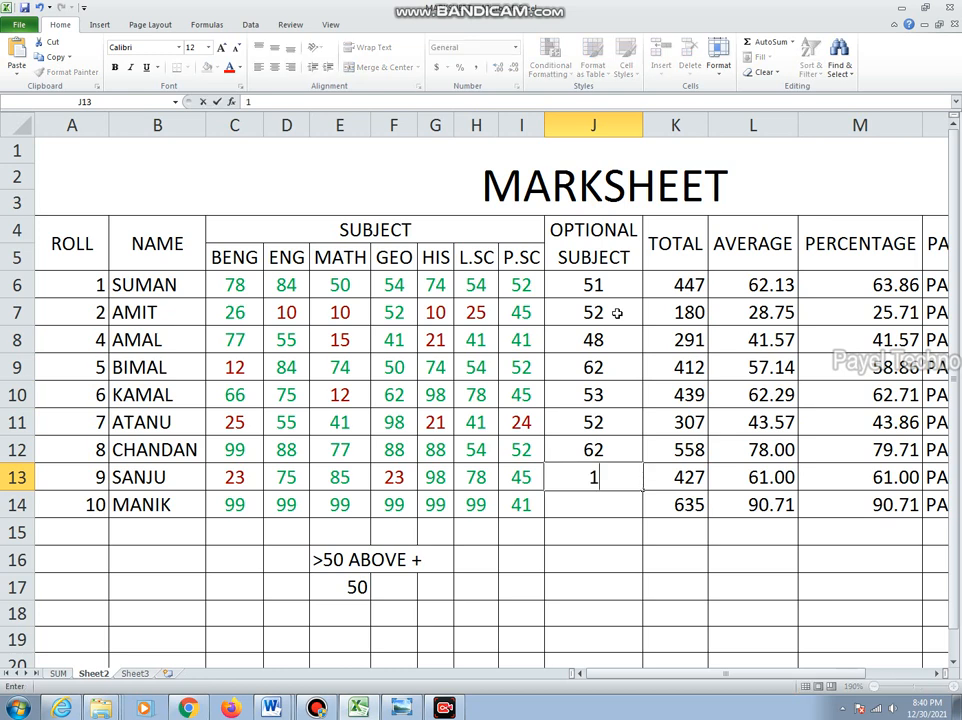
key(BackSpace)
text(30)
key(Return)
text(0)
key(Return)
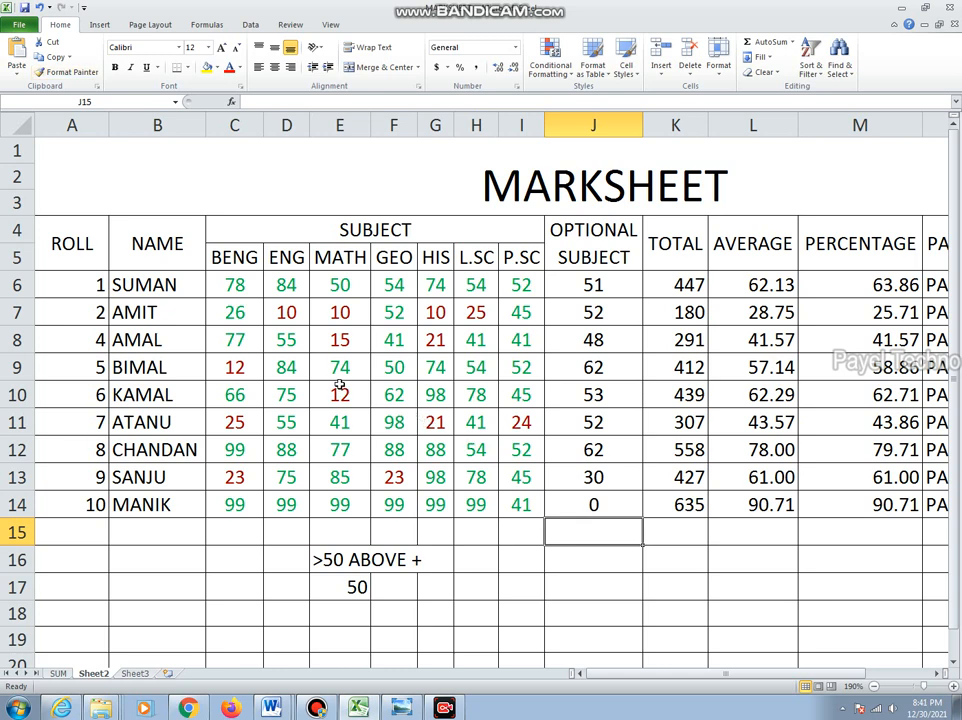
click(447, 708)
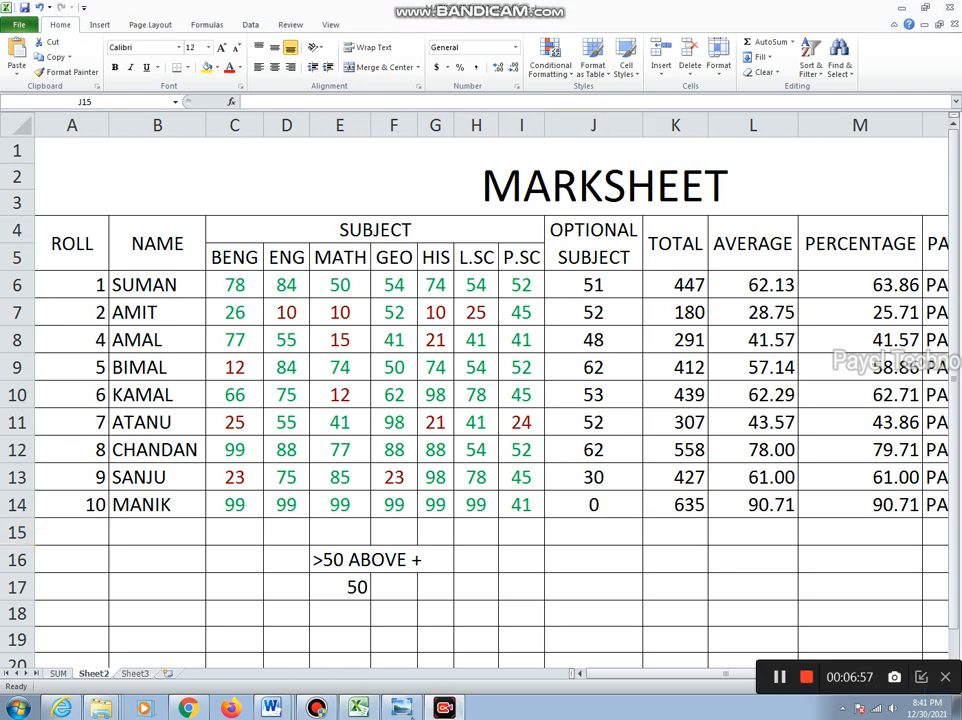
click(806, 677)
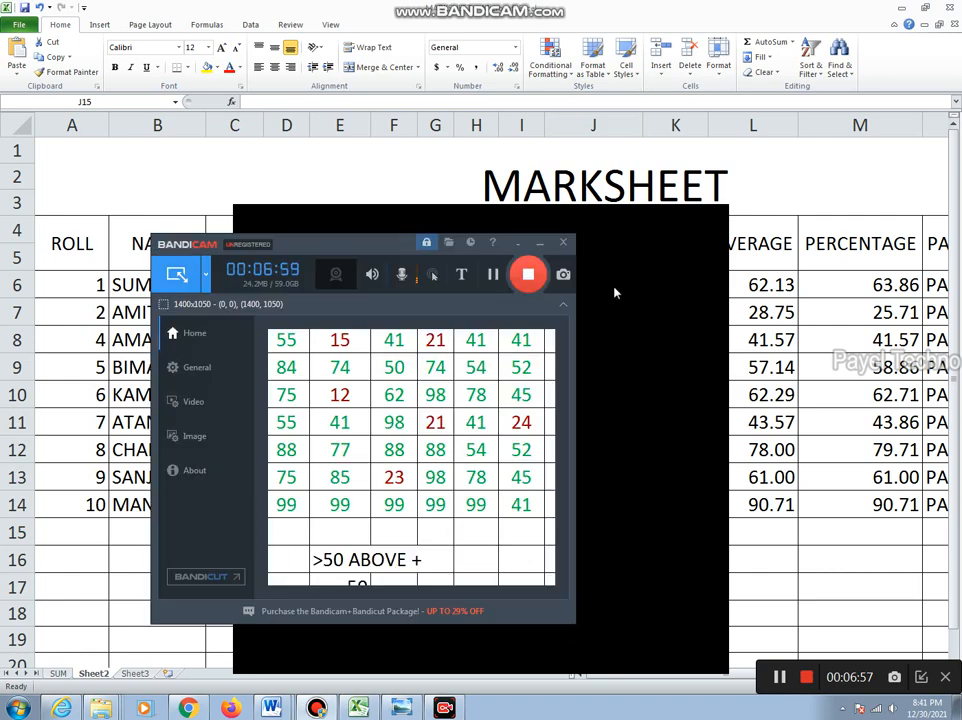